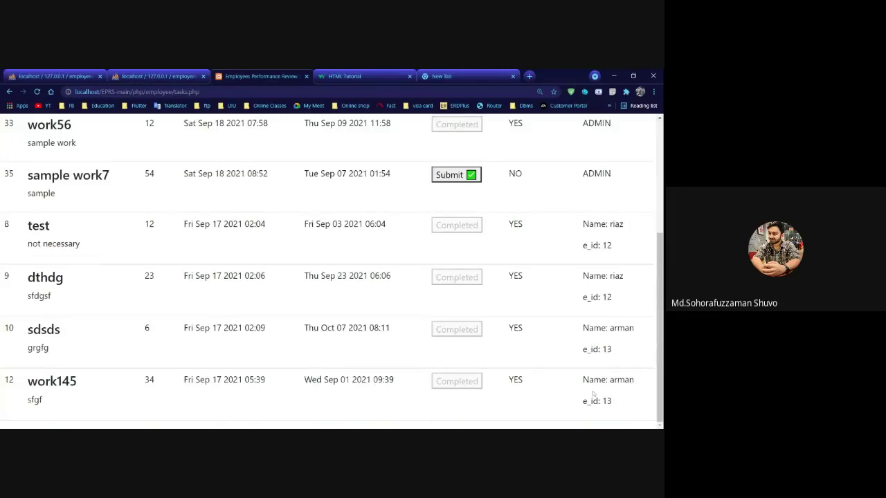
Scroll back to the top of My Tasks to show the Employee Homepage header and links.
scroll(530, 370, "up", 4)
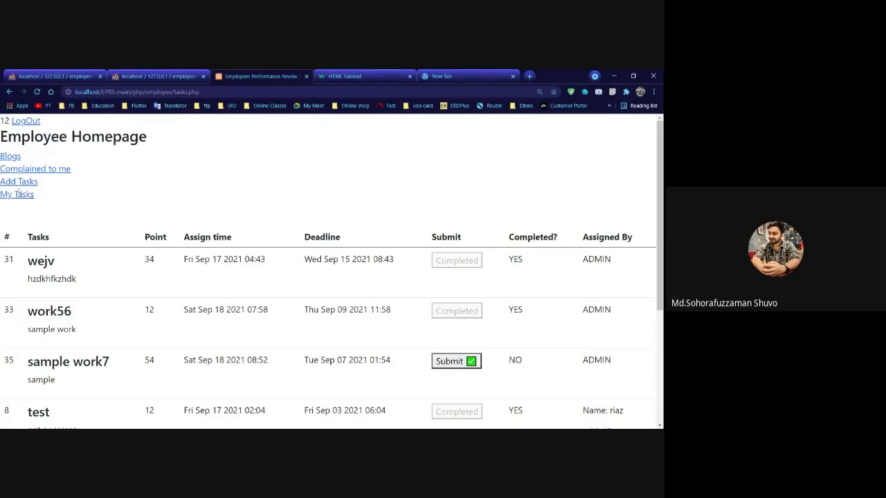
Start a new blog post titled 'blog1', then go back to the blog index without submitting it.
left_click(11, 157)
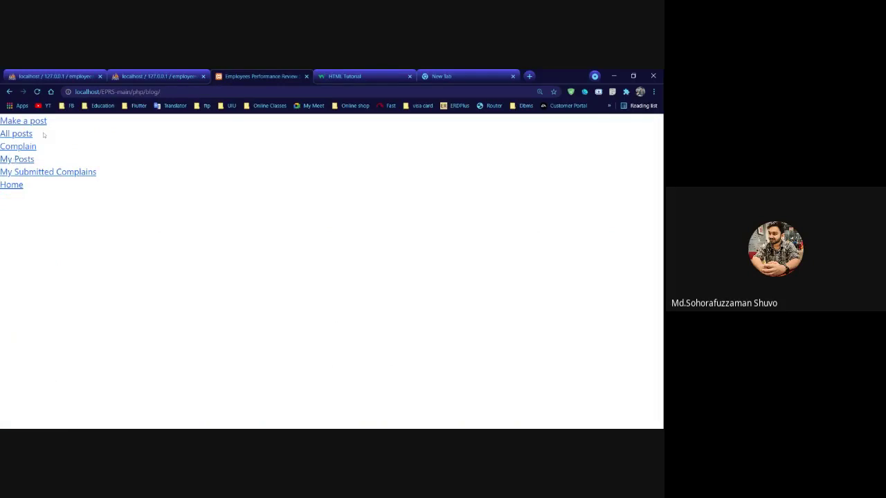
left_click(13, 122)
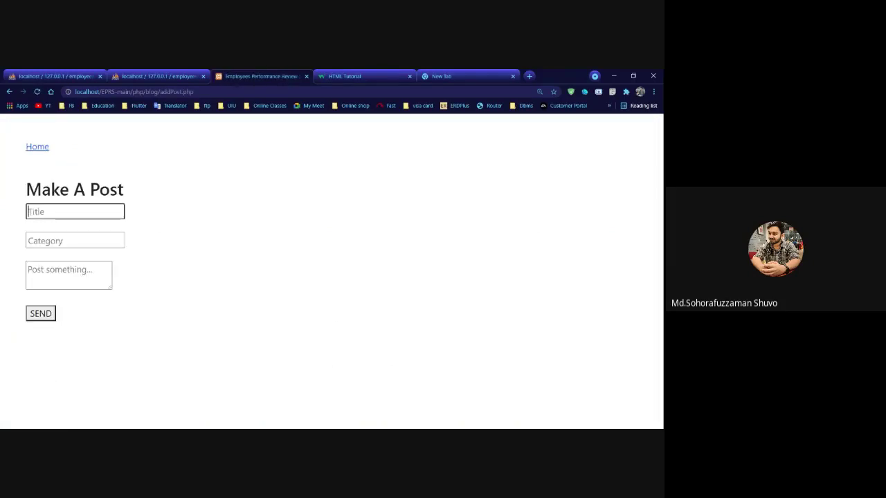
type("blog1")
left_click(75, 240)
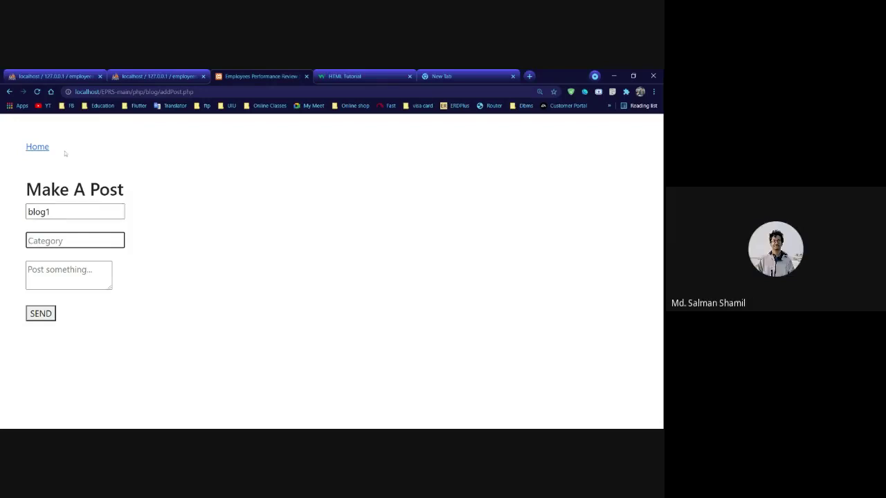
left_click(37, 148)
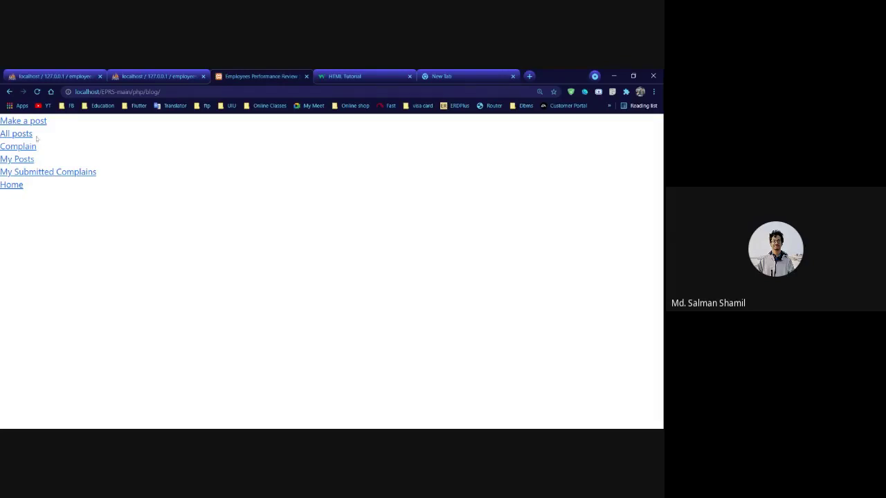
View all blog posts, then open My Submitted Complains showing the talkative complaint's feedback.
left_click(16, 135)
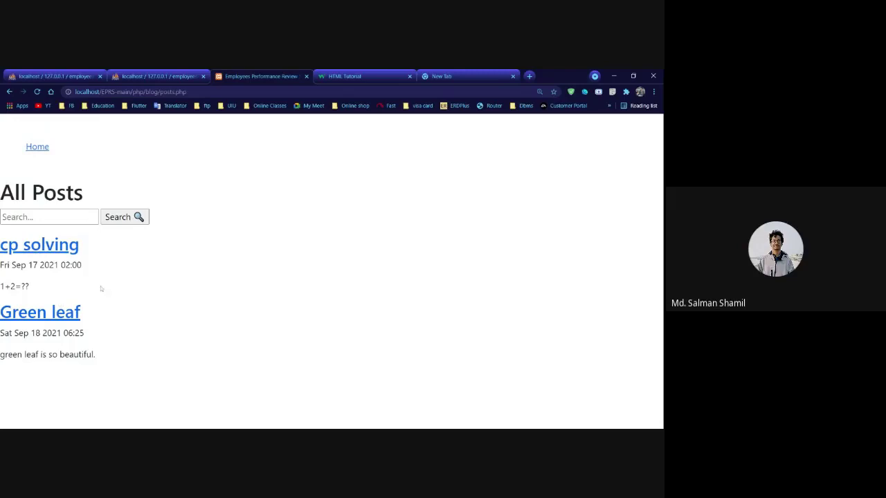
left_click(30, 147)
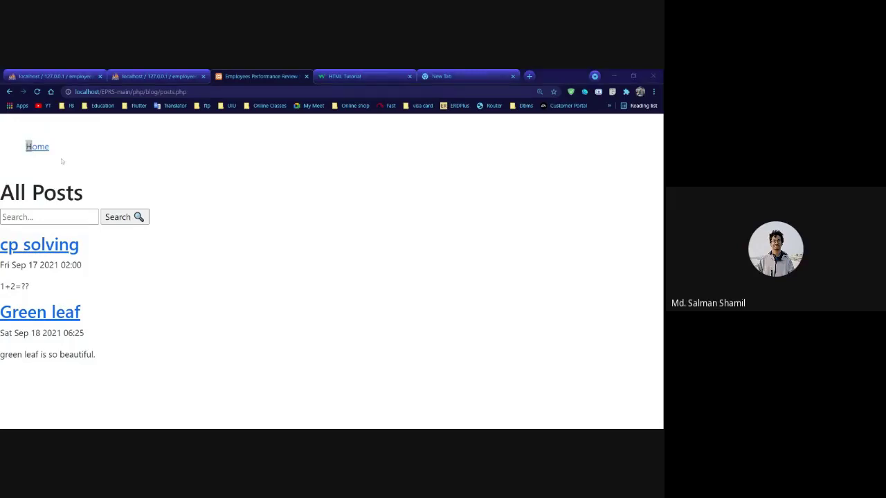
left_click(34, 147)
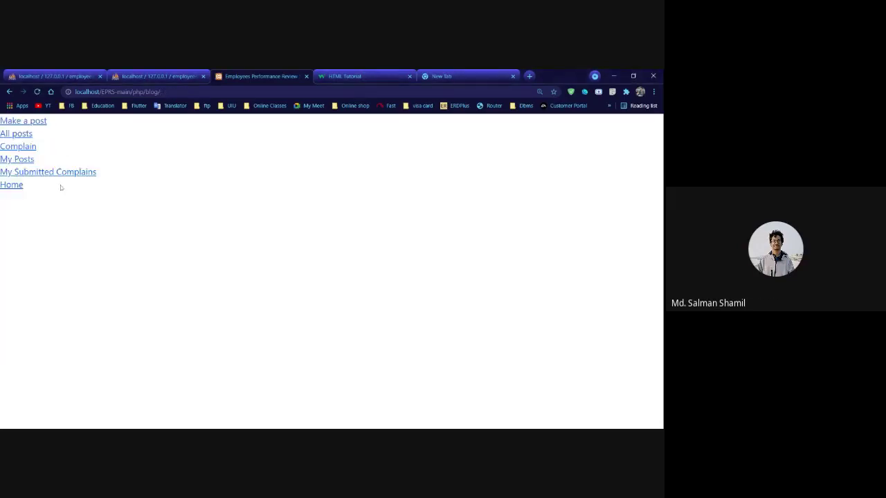
left_click(35, 172)
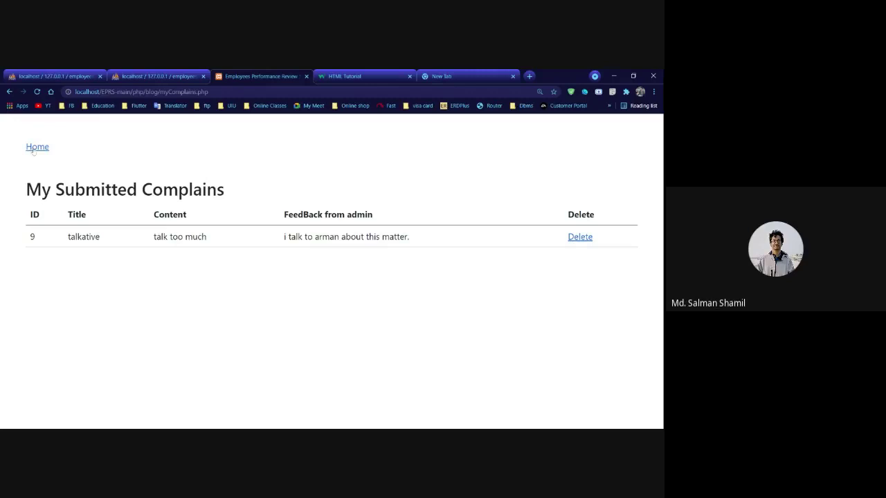
Browse My Posts and the 'cp solving' post under All posts, then go back to the Employee Homepage.
left_click(33, 149)
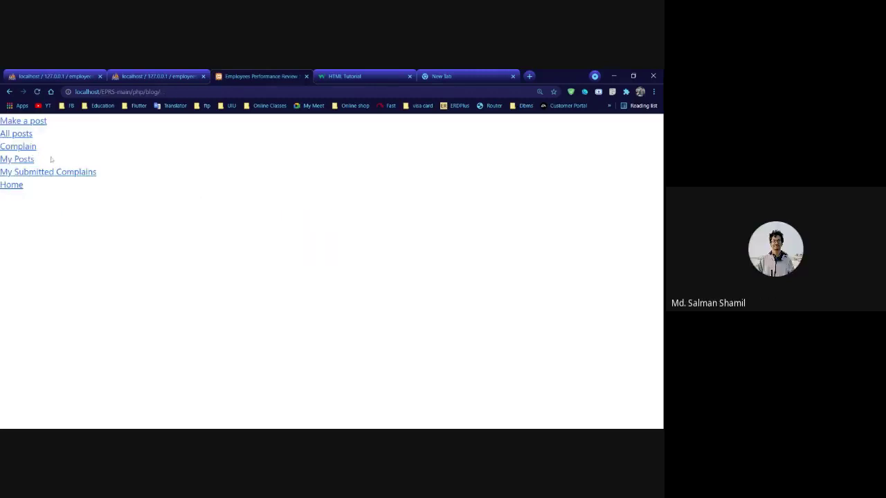
left_click(25, 161)
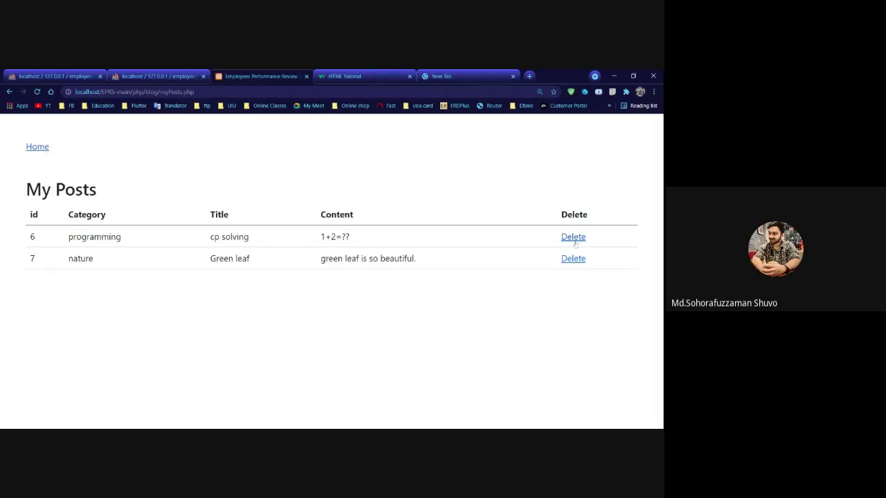
left_click(37, 147)
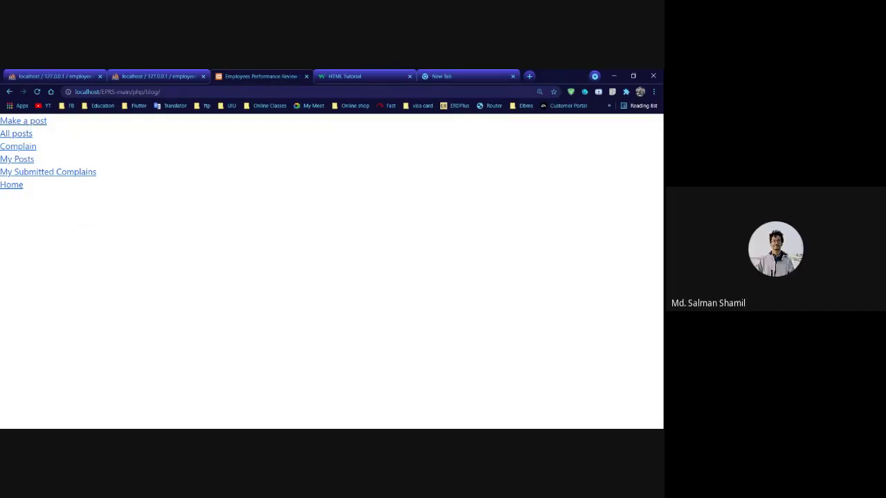
left_click(23, 133)
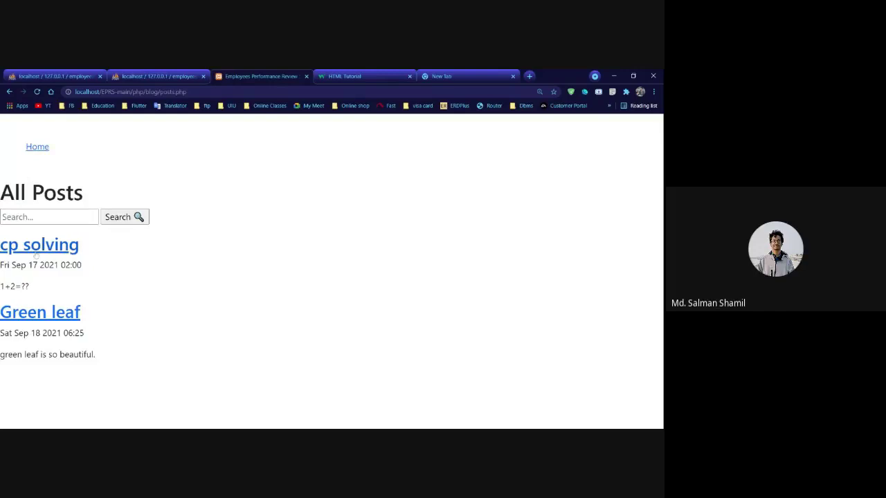
left_click(40, 247)
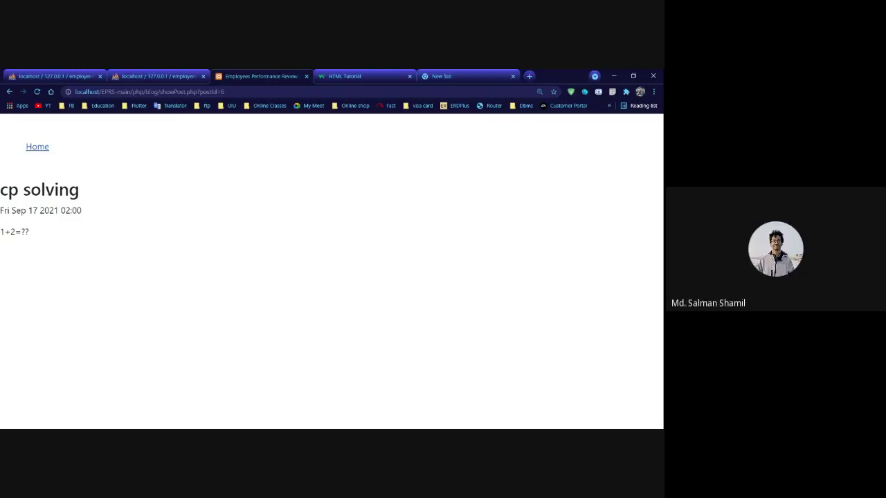
left_click(37, 147)
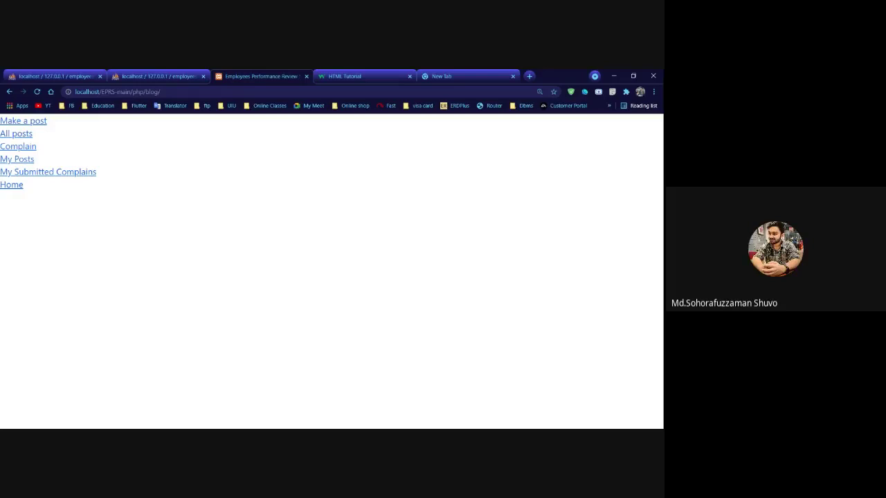
left_click(18, 187)
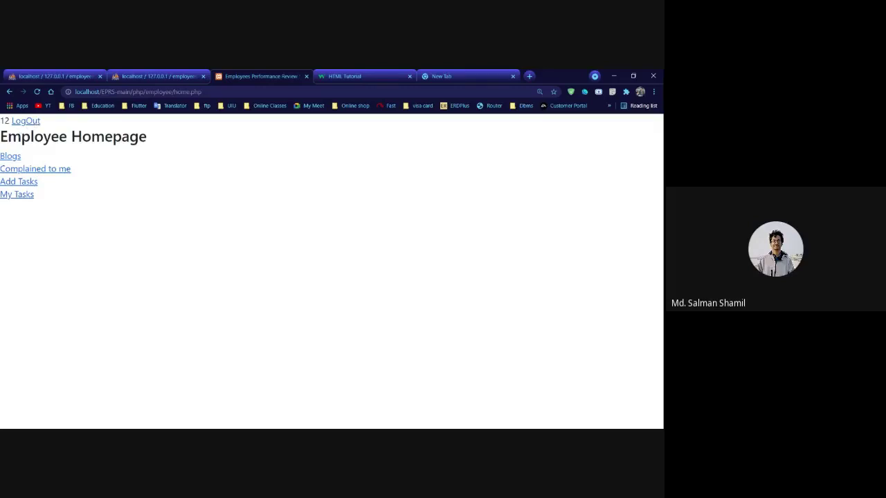
Log out of the employee account from the Employee Homepage.
left_click(25, 121)
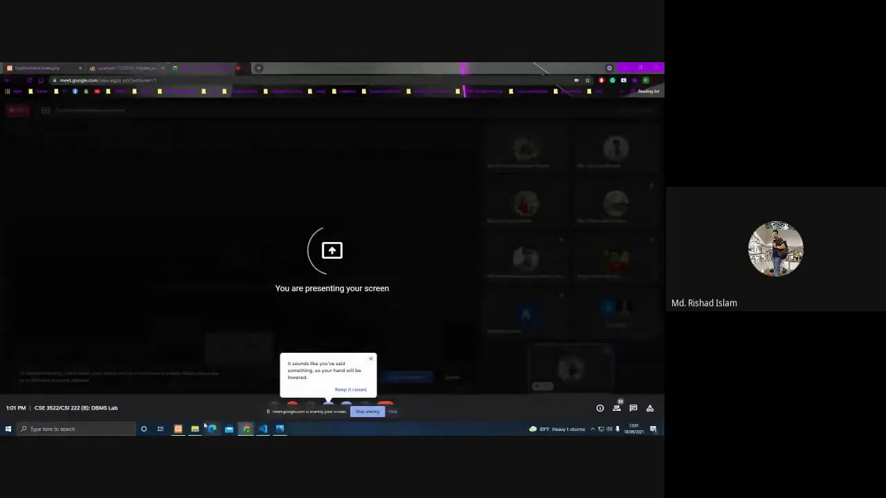
Display the erd.png ER diagram in Photos, then return to the Google Meet window.
mouse_move(238, 431)
left_click(279, 429)
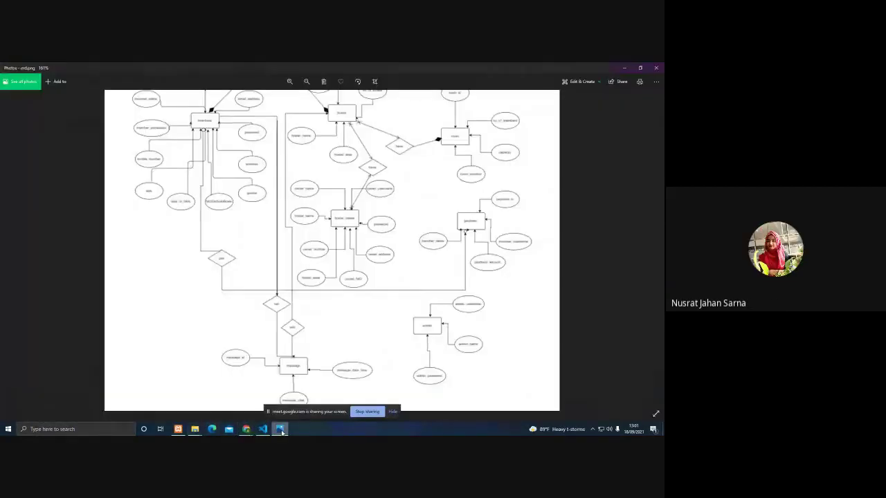
scroll(384, 232, "up", 1)
scroll(384, 232, "down", 2)
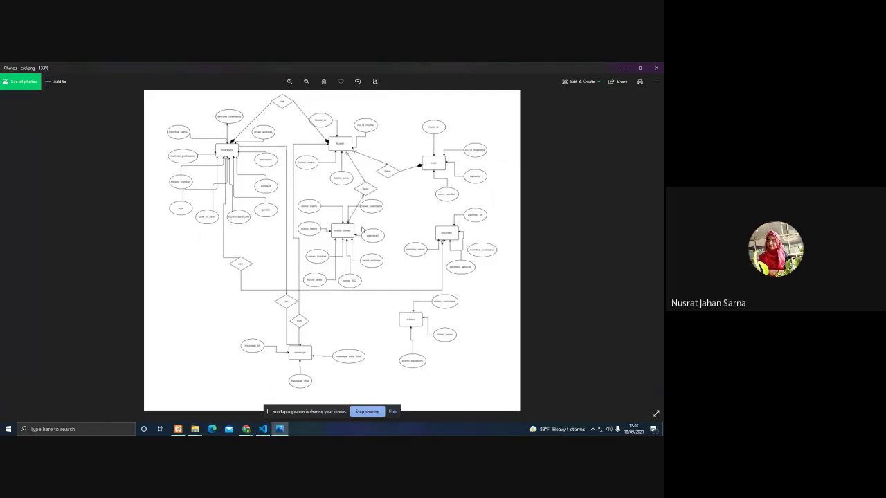
left_click(392, 412)
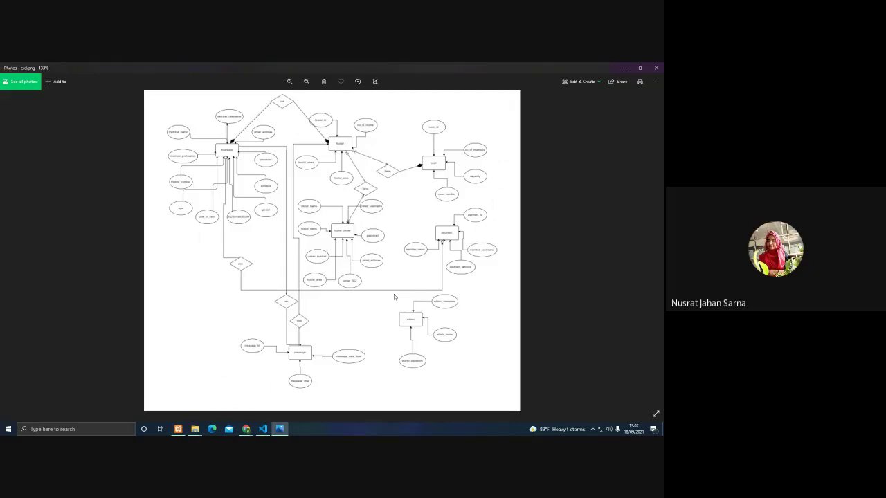
left_click(246, 429)
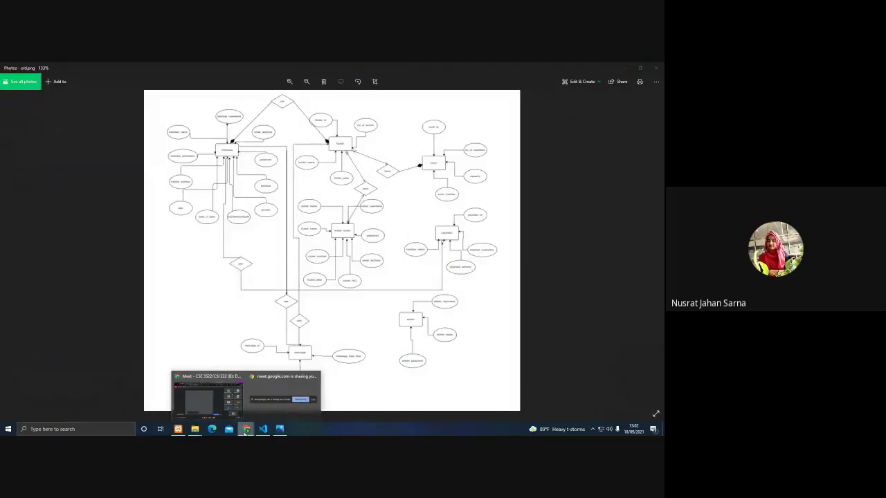
left_click(207, 398)
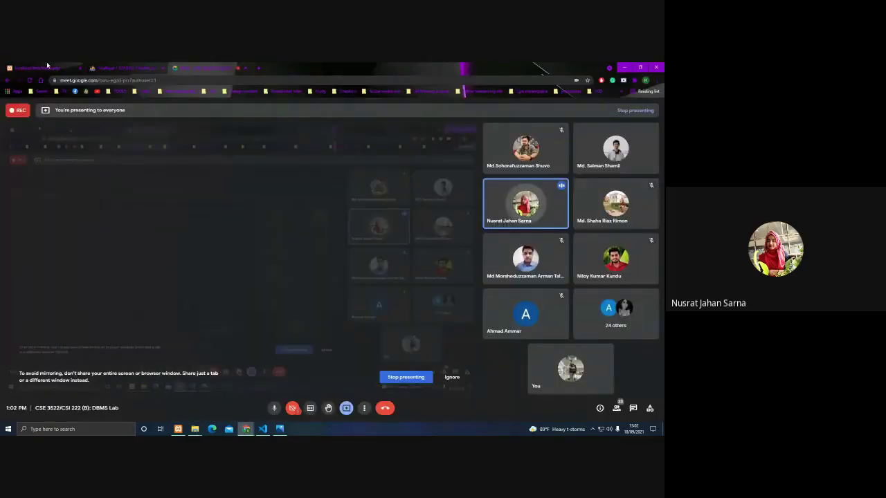
On the localhost hostel finder tab, bring up the SignUp member-or-owner choice dialog.
left_click(47, 67)
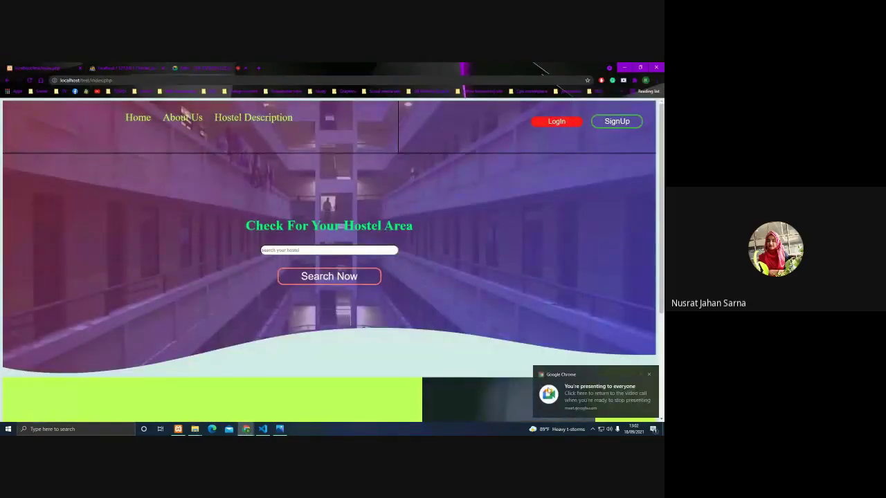
left_click(652, 376)
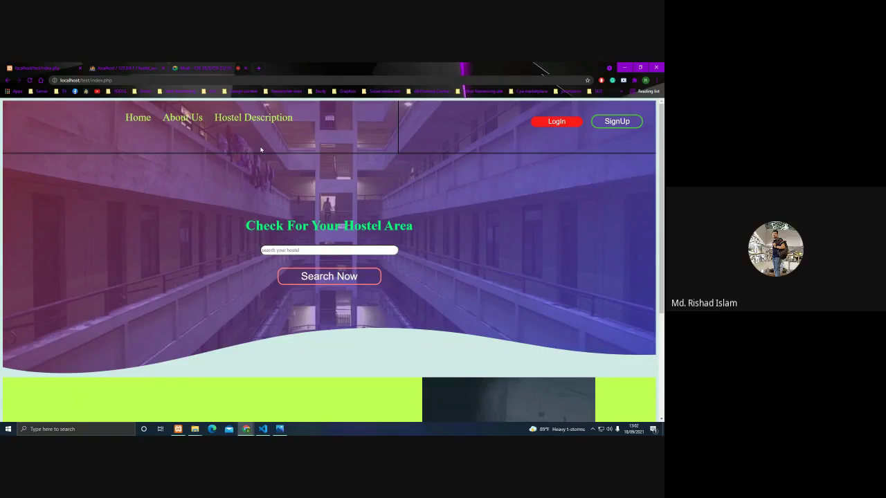
scroll(258, 156, "down", 1)
scroll(263, 182, "up", 1)
left_click(613, 124)
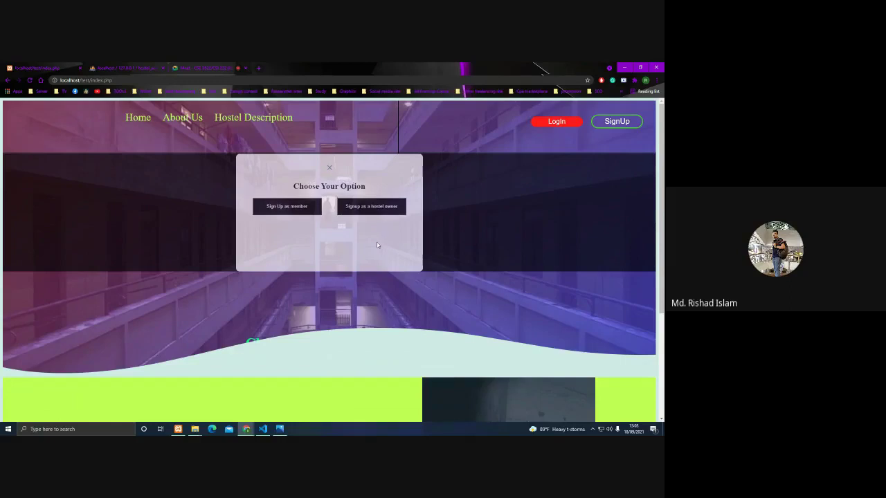
Choose hostel-owner registration, enter a new owner username, and autofill the owner's details.
left_click(392, 204)
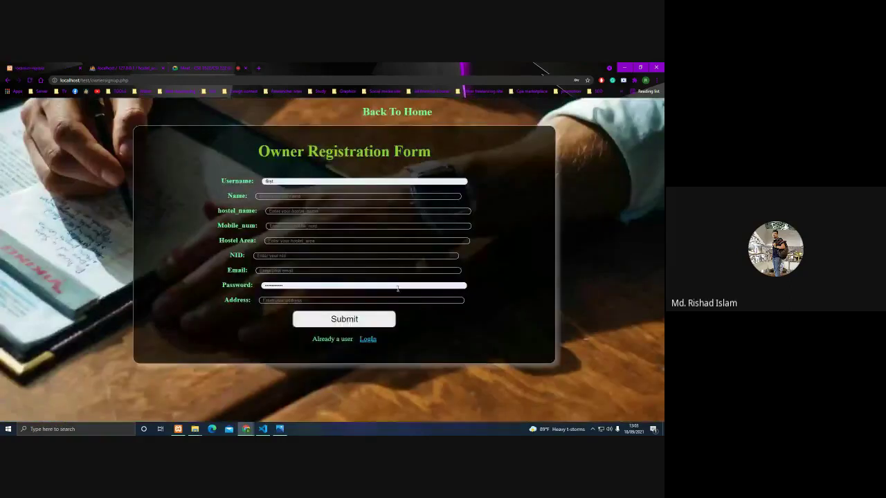
left_click(284, 183)
key("BackSpace")
key("BackSpace")
key("BackSpace")
key("BackSpace")
key("BackSpace")
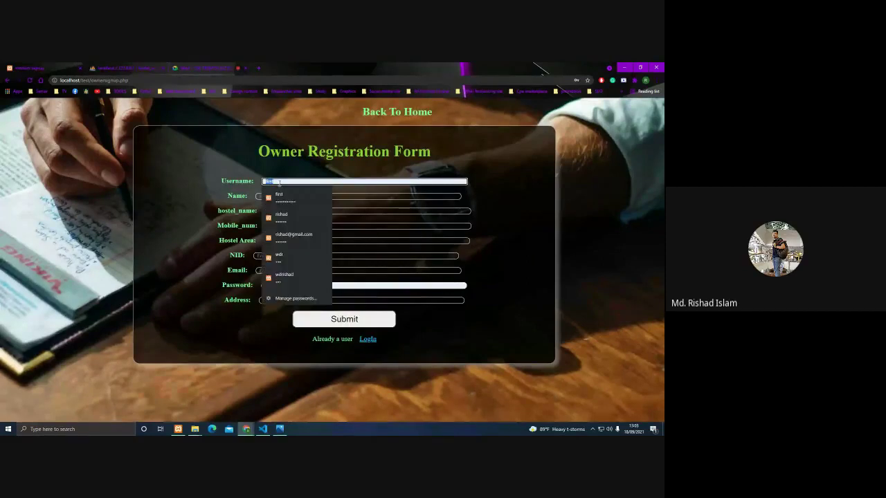
type("wdi")
type("rishad")
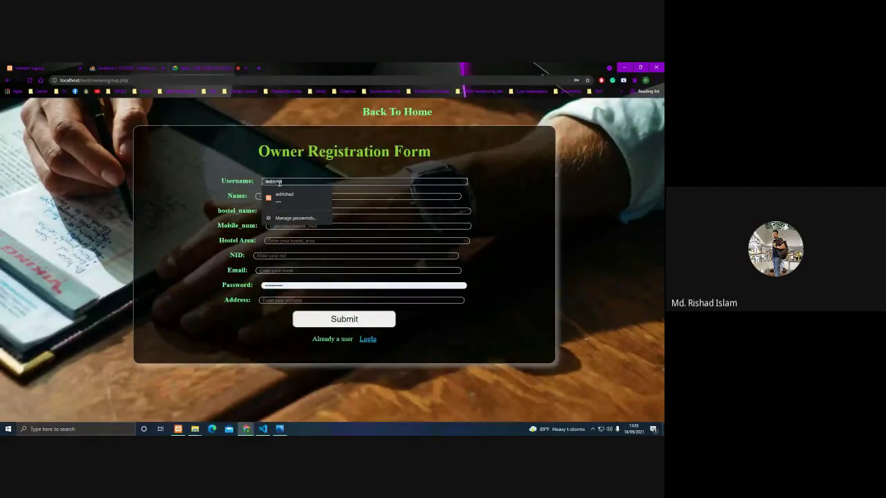
type("121")
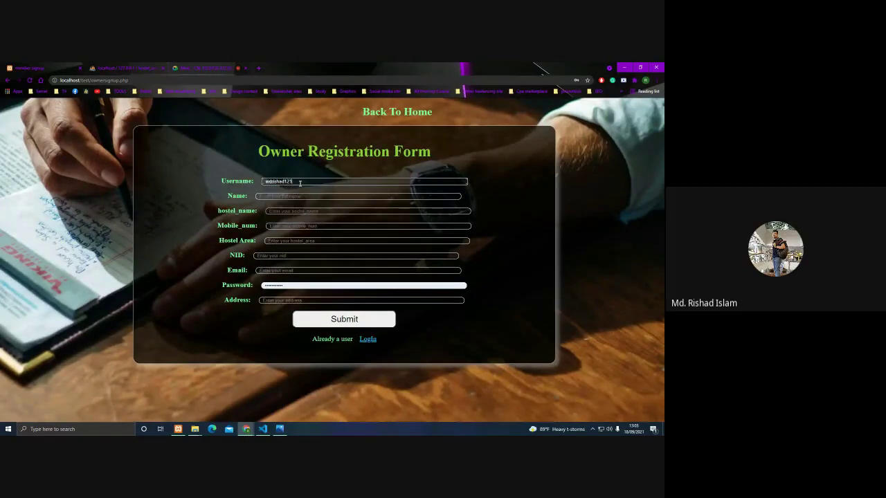
left_click(284, 197)
left_click(280, 208)
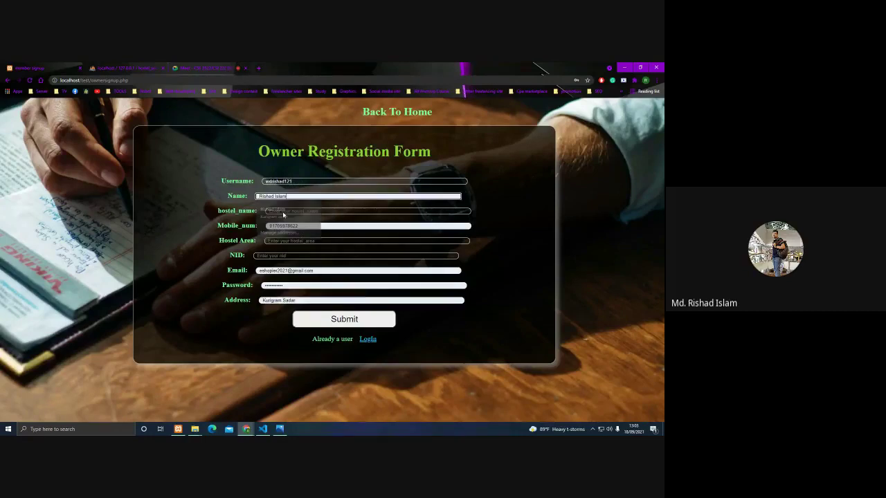
Set hostel name 'mirpur cintergerden', start the mobile number, and choose area mirpur.
left_click(288, 211)
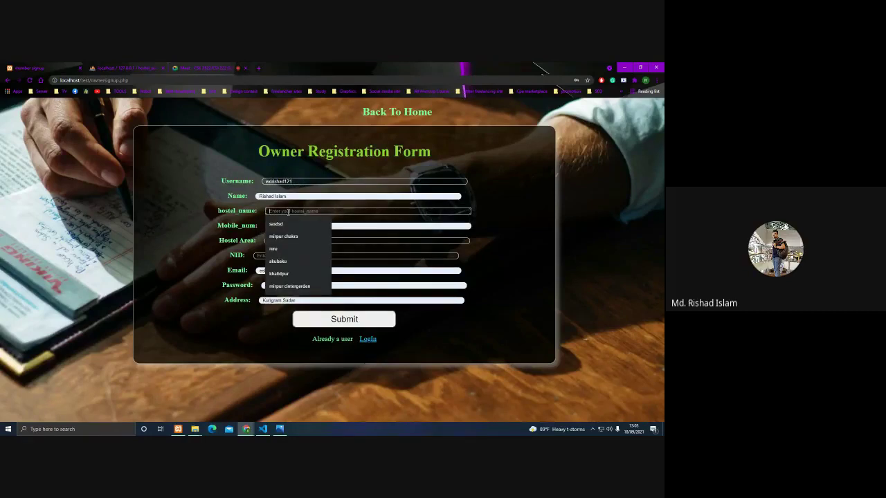
type("mirpur")
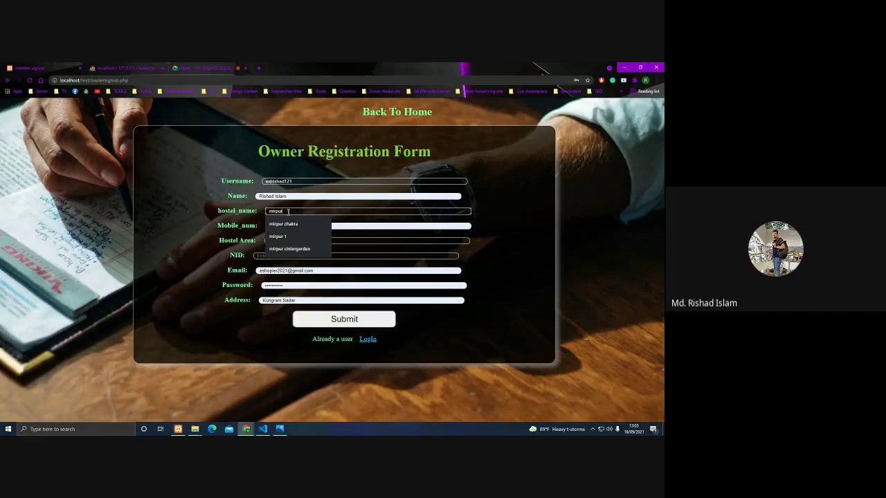
left_click(289, 248)
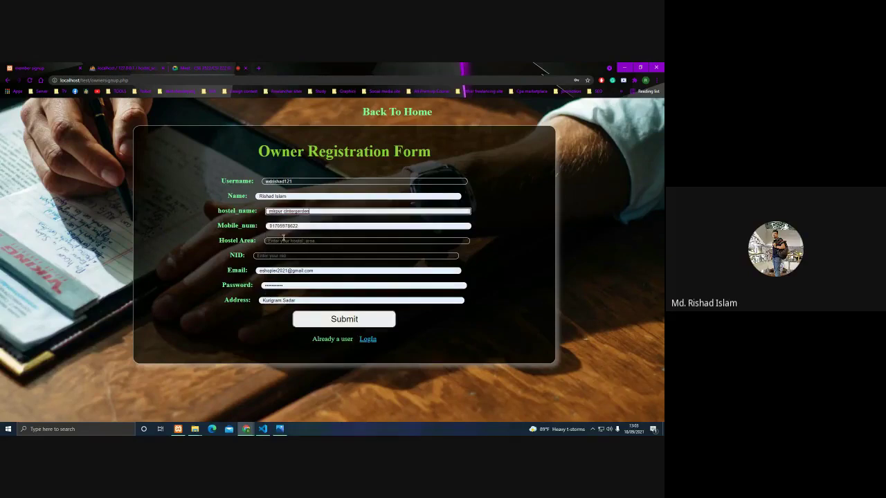
left_click(301, 226)
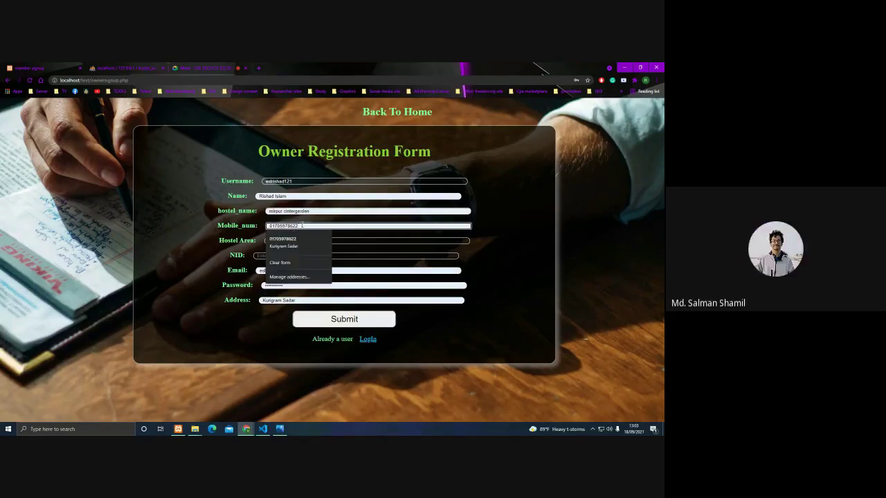
type("2")
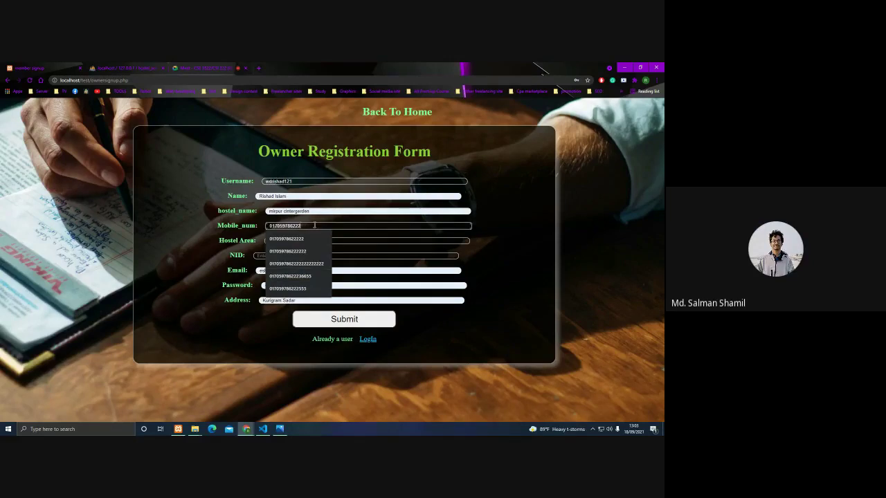
left_click(204, 237)
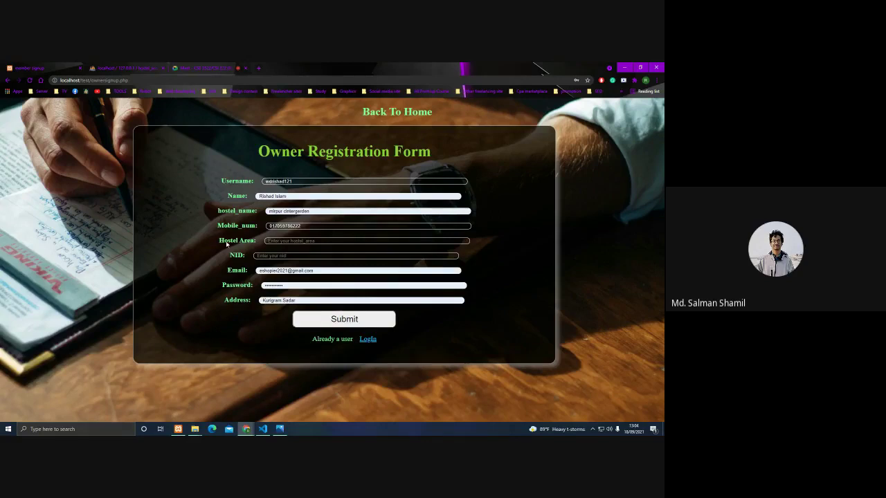
left_click(279, 242)
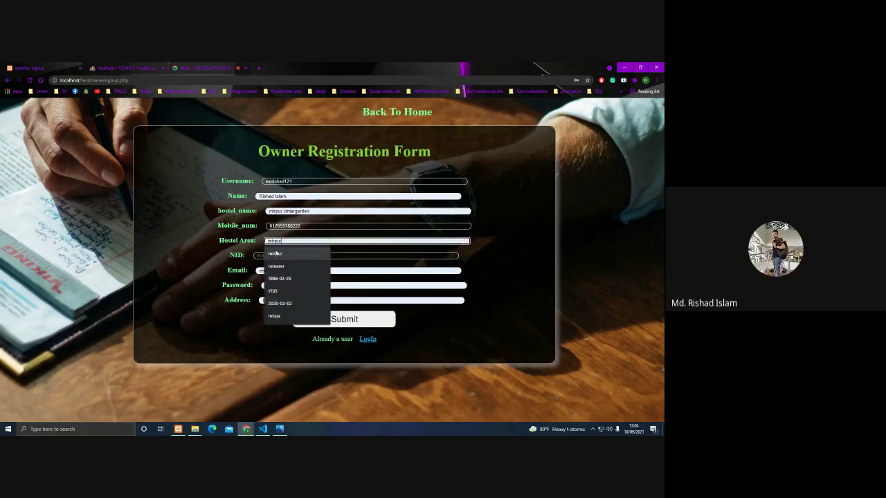
left_click(275, 254)
Enter the owner's NID number and a saved email address, then submit the registration.
left_click(259, 256)
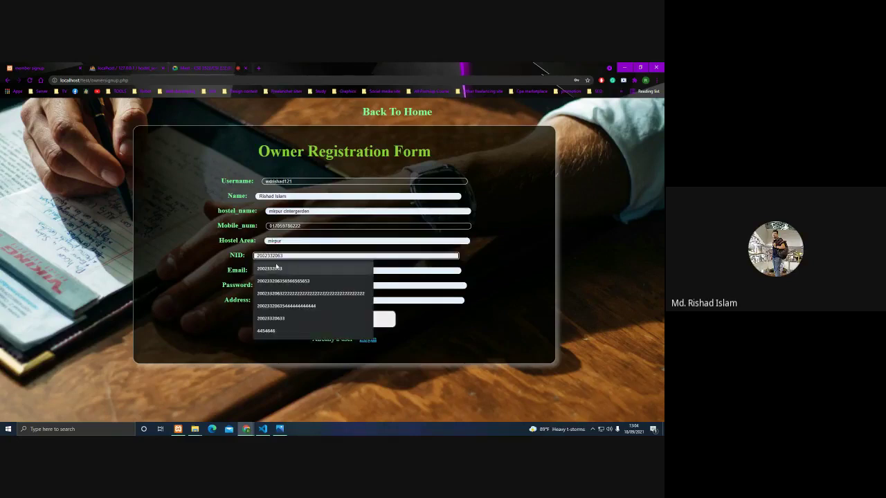
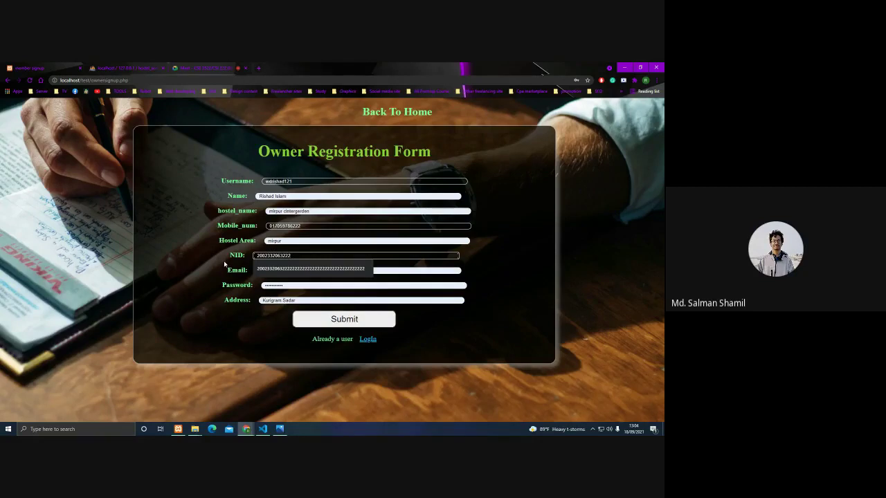
key("Escape")
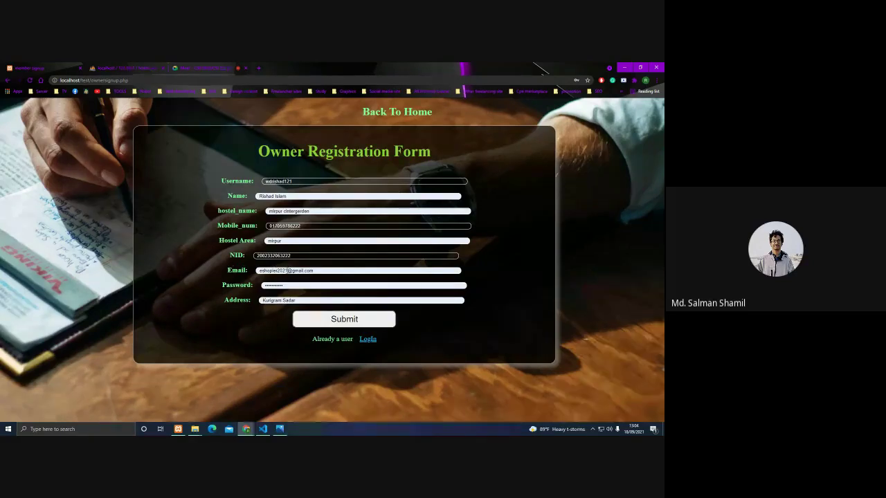
left_click(287, 271)
triple_click(287, 271)
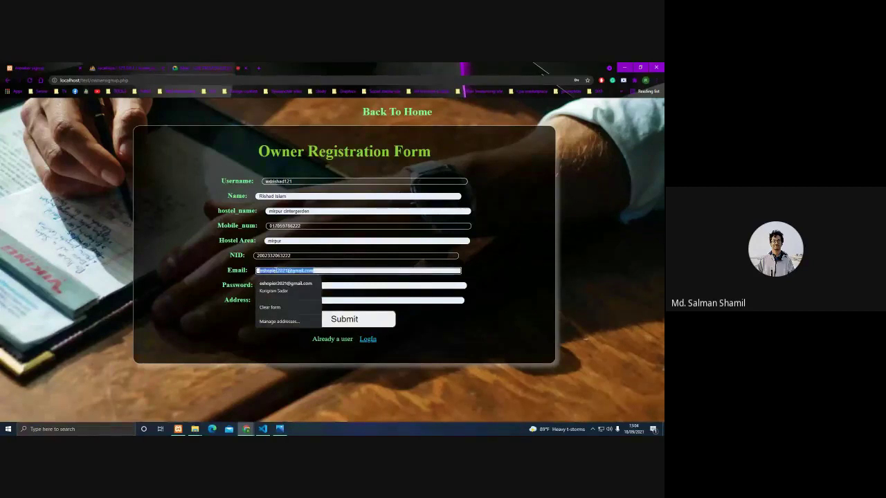
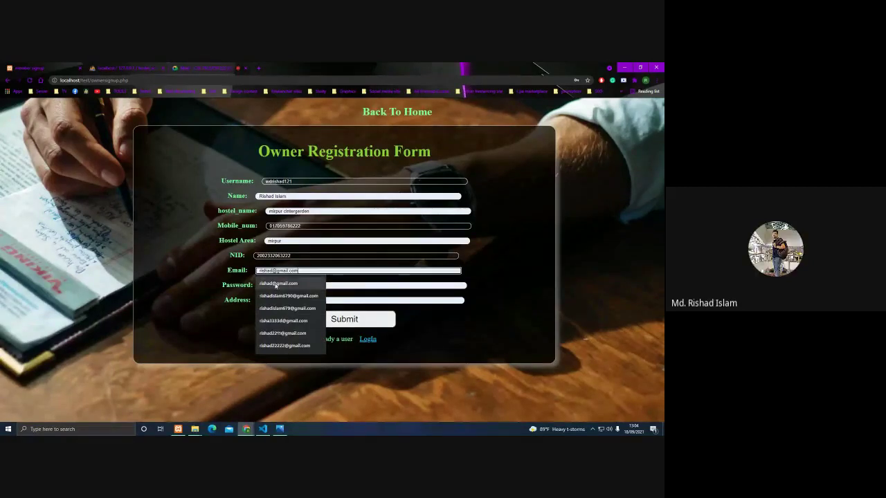
left_click(278, 283)
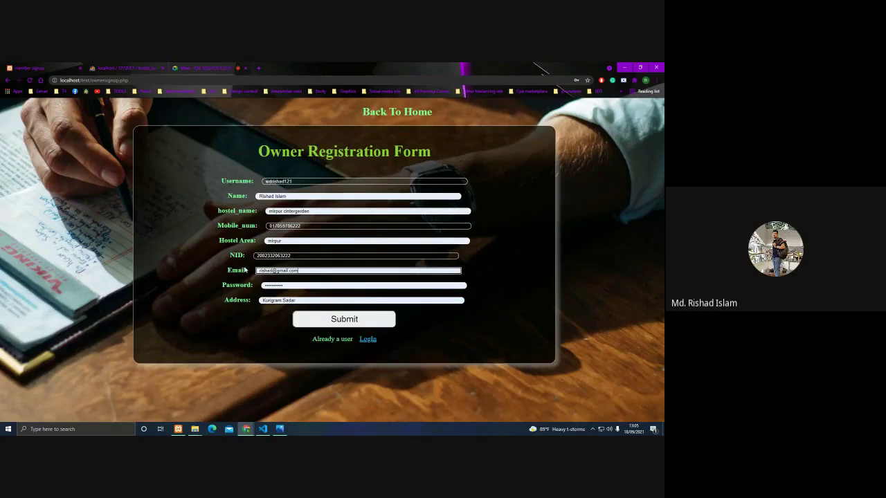
left_click(317, 322)
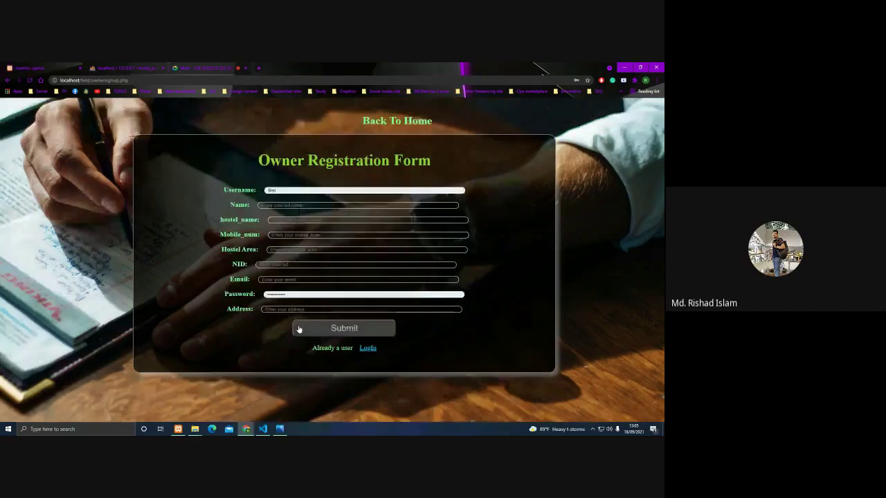
left_click(300, 328)
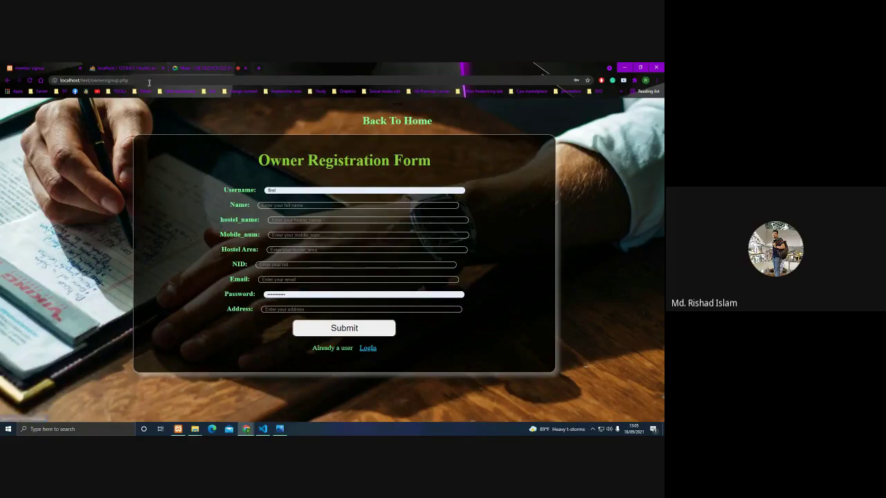
left_click(125, 68)
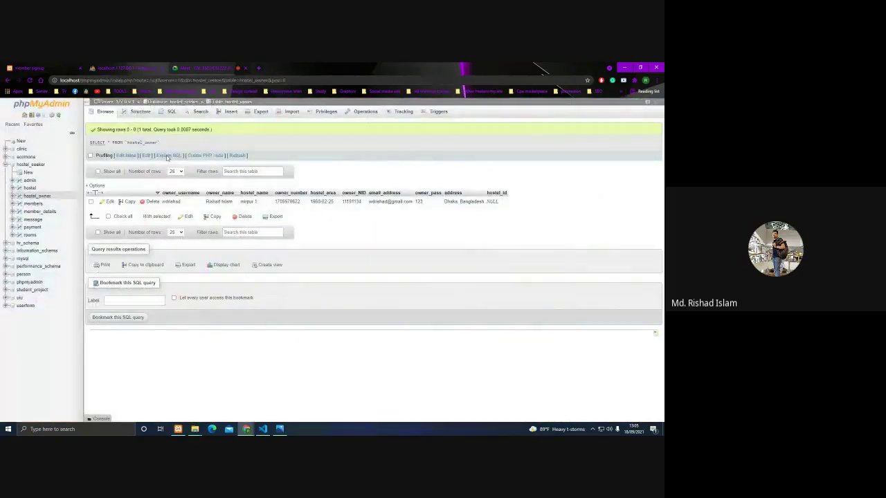
left_click(37, 196)
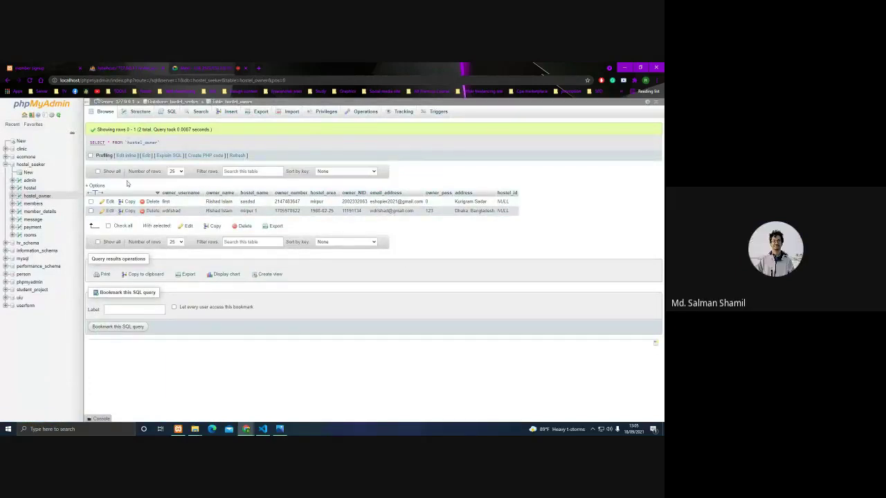
key("ctrl+shift+Tab")
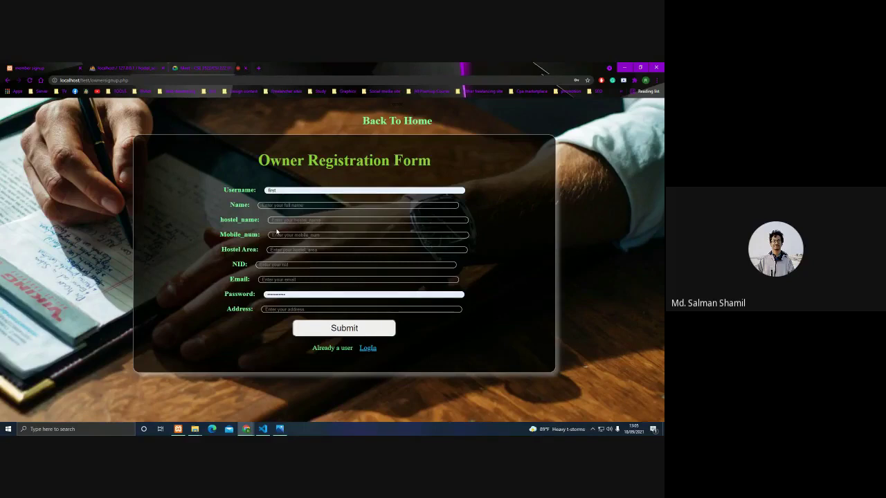
Go back home, recheck the owner table, then log in as a hostel owner with saved credentials.
left_click(410, 122)
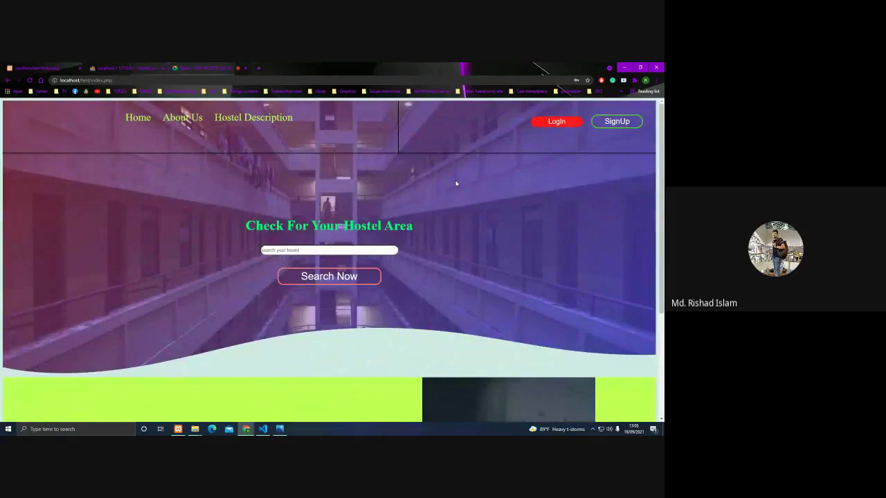
left_click(97, 66)
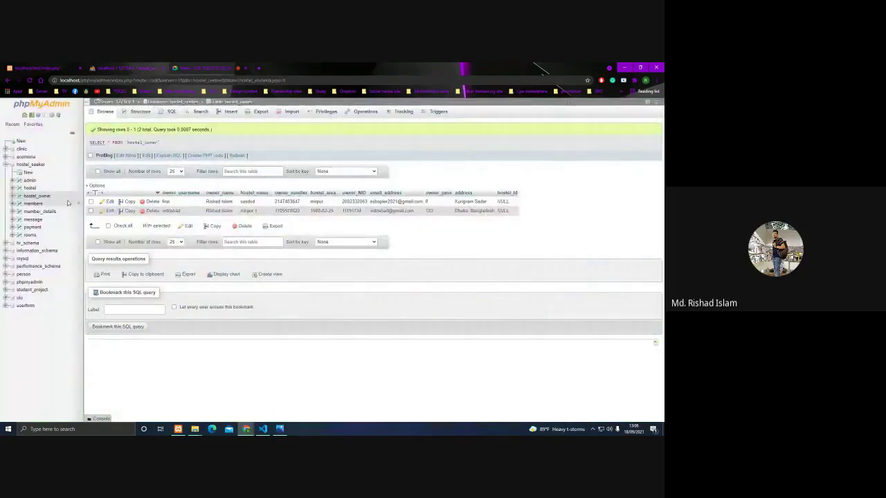
key("ctrl+shift+Tab")
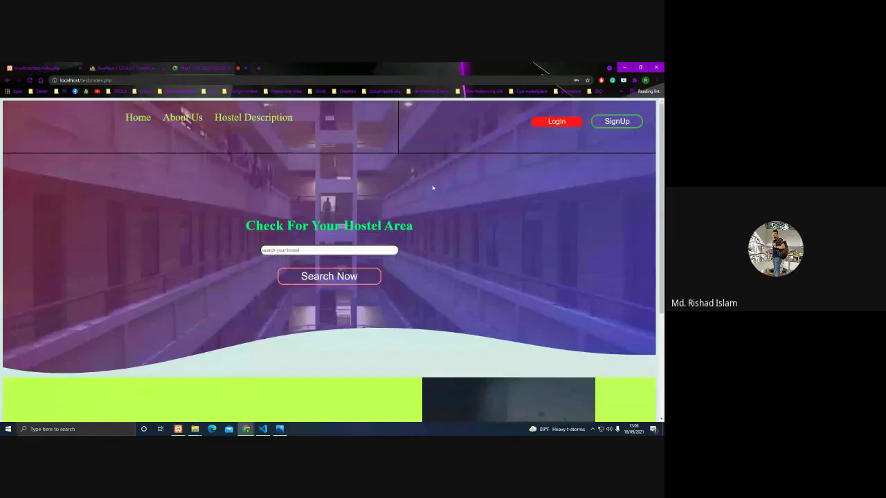
left_click(571, 125)
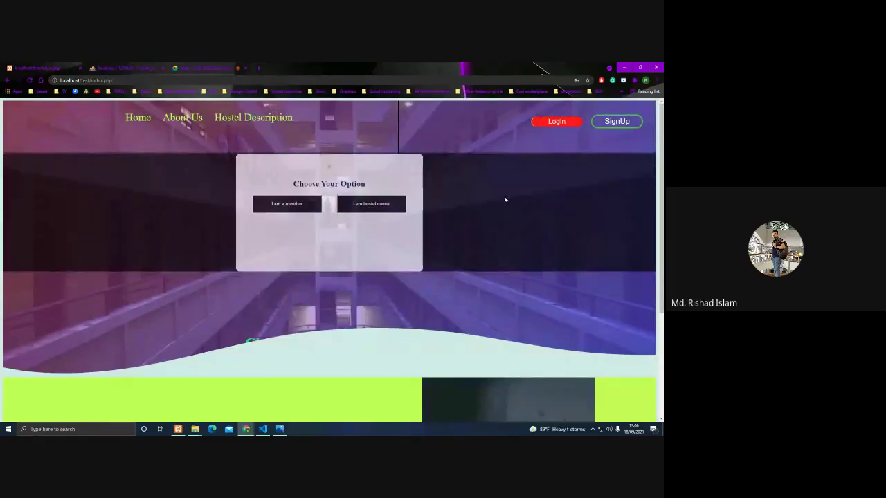
left_click(392, 208)
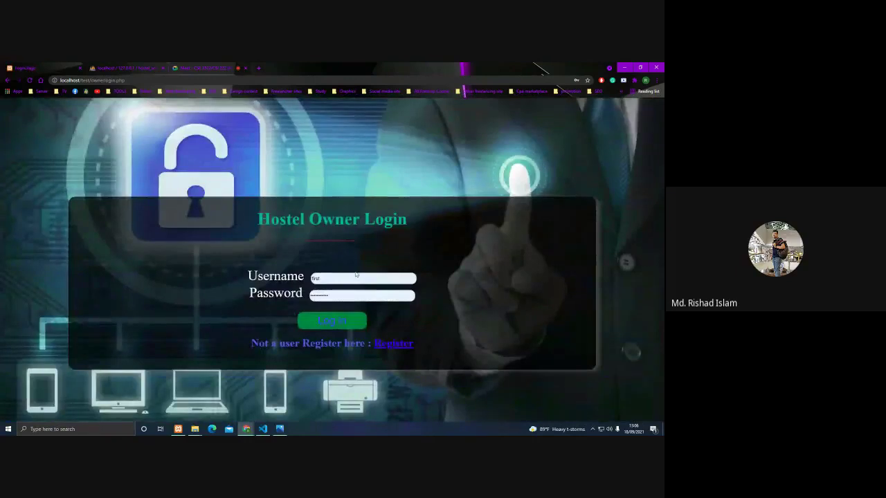
left_click(318, 317)
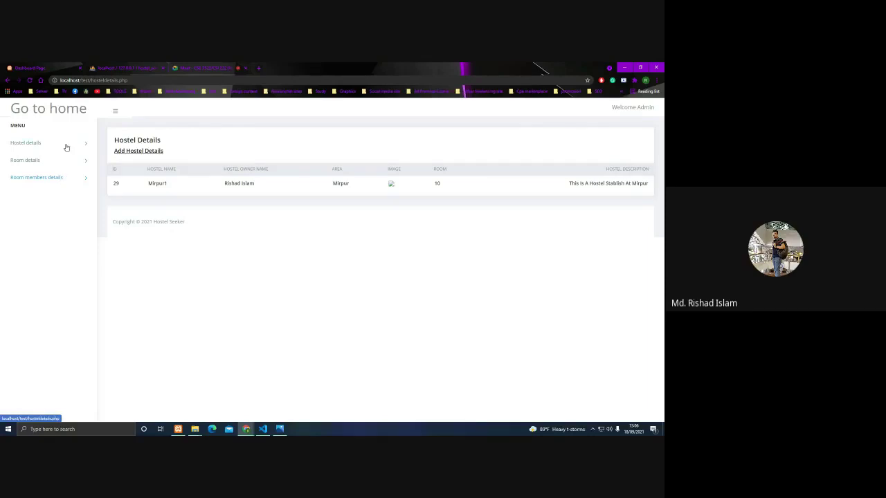
Open Add Hostel Details and fill in the username, the owner name, area mirpur and 10 rooms.
left_click(137, 153)
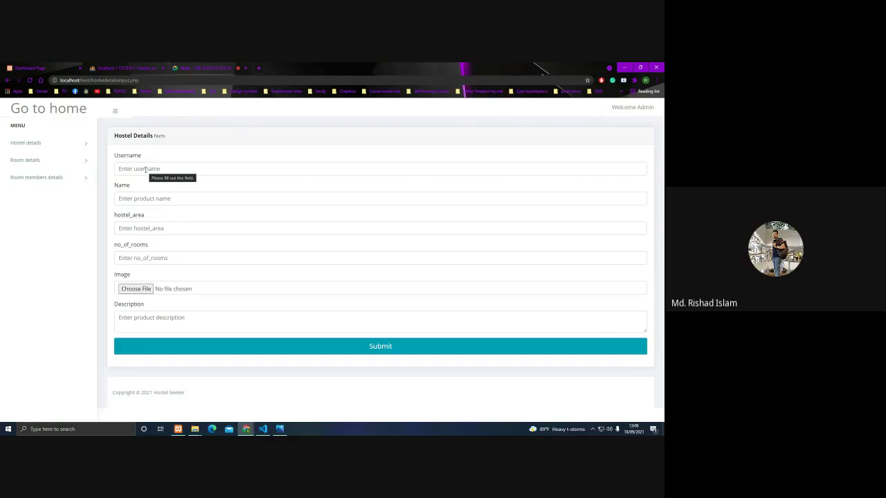
left_click(145, 169)
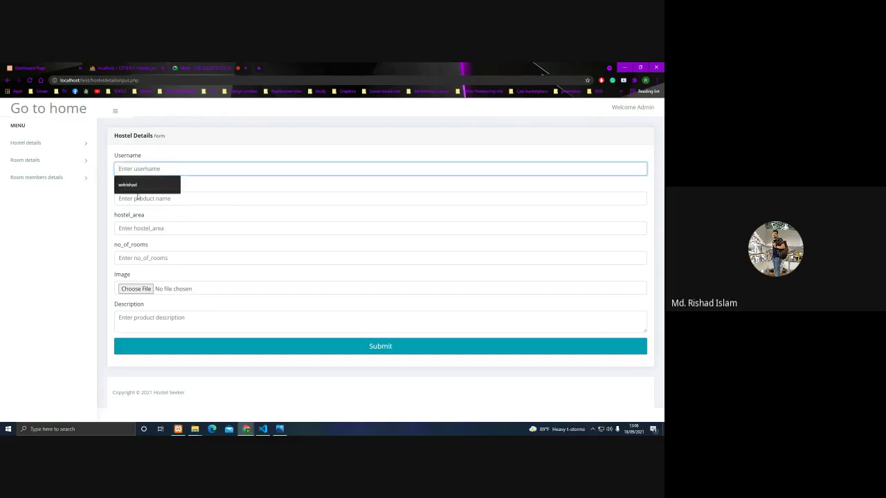
left_click(138, 187)
left_click(138, 199)
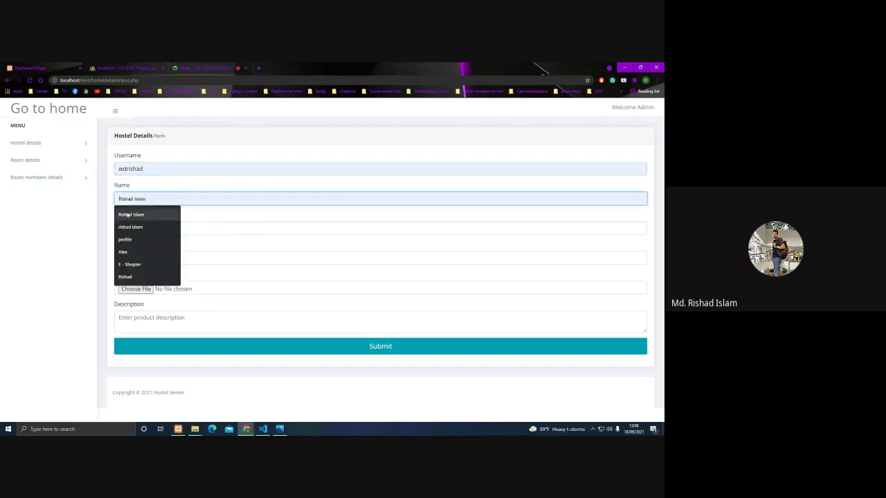
left_click(127, 215)
left_click(138, 229)
left_click(134, 244)
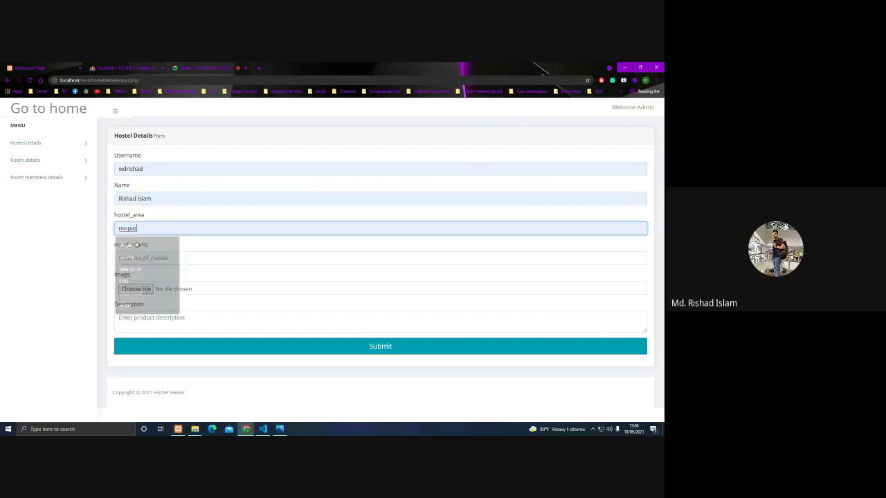
left_click(142, 257)
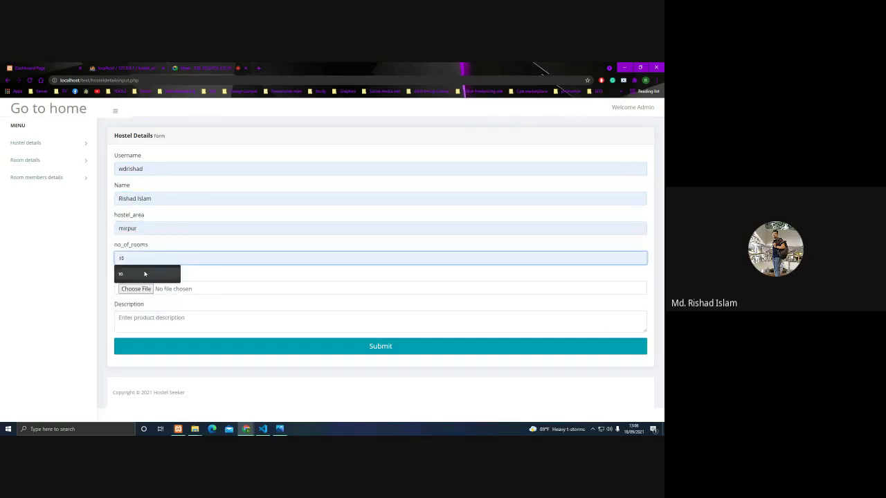
left_click(144, 274)
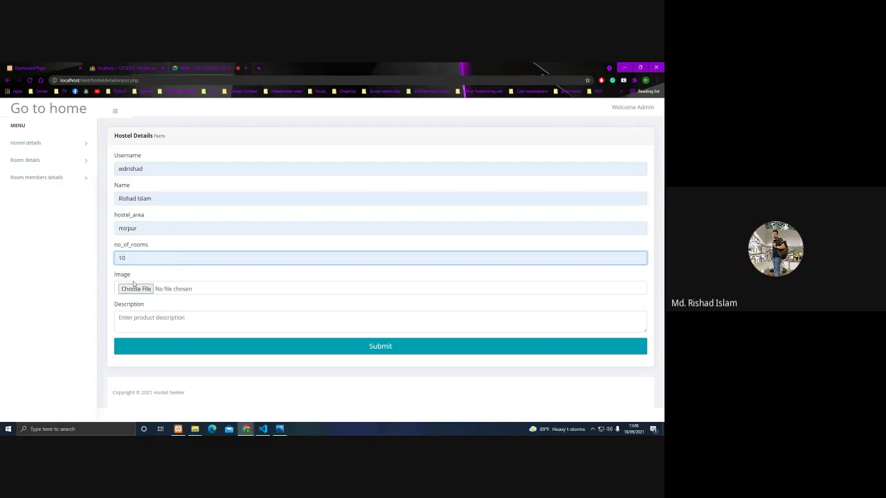
Attach a hostel photo, add the description 'ddsadsd', and submit the new hostel.
left_click(130, 292)
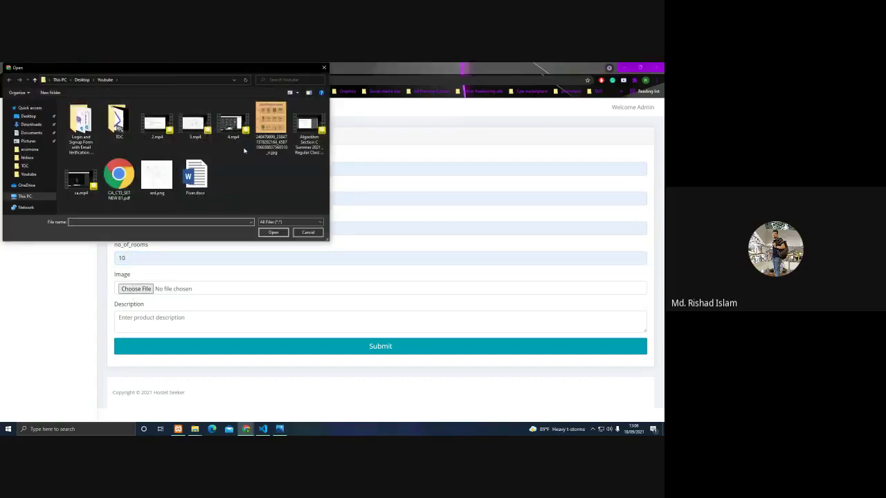
double_click(268, 128)
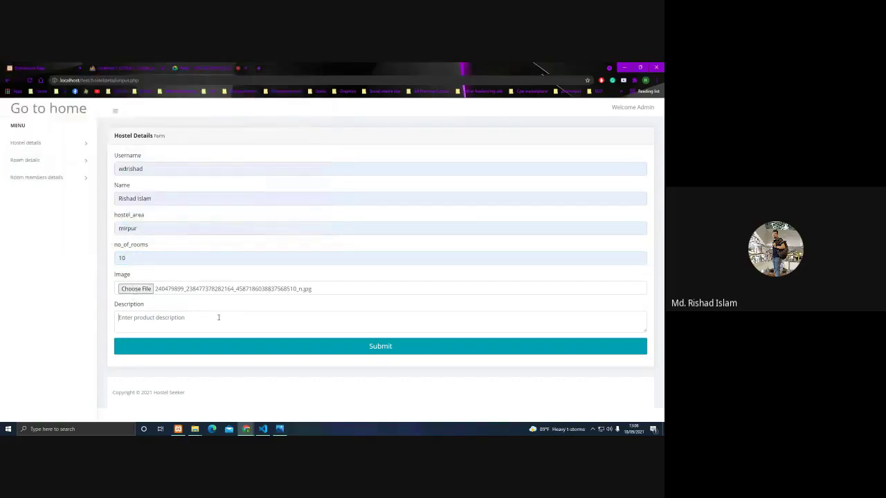
left_click(219, 317)
type("ddsadsd")
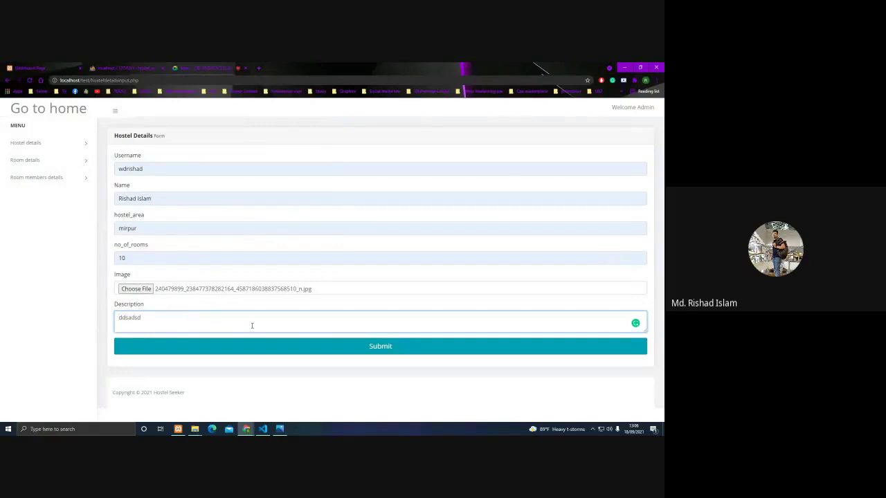
left_click(265, 347)
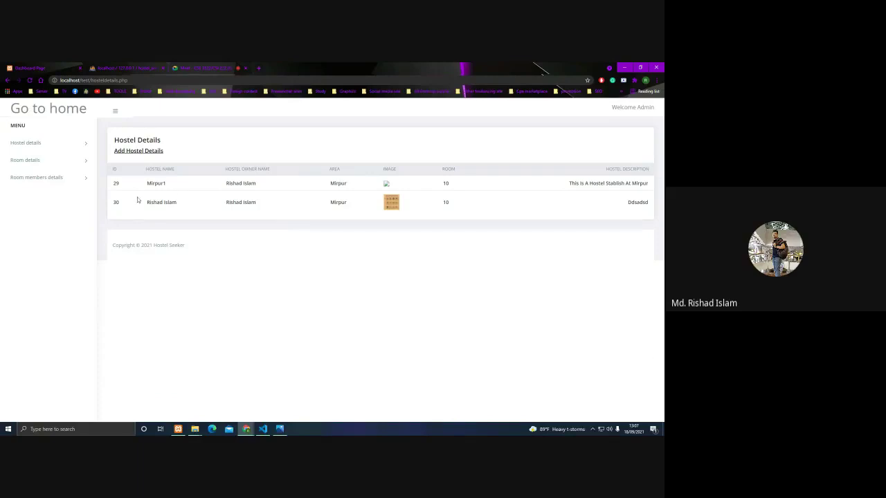
Check the hostel list for the new hostel id, then open the add-room form.
left_click(49, 166)
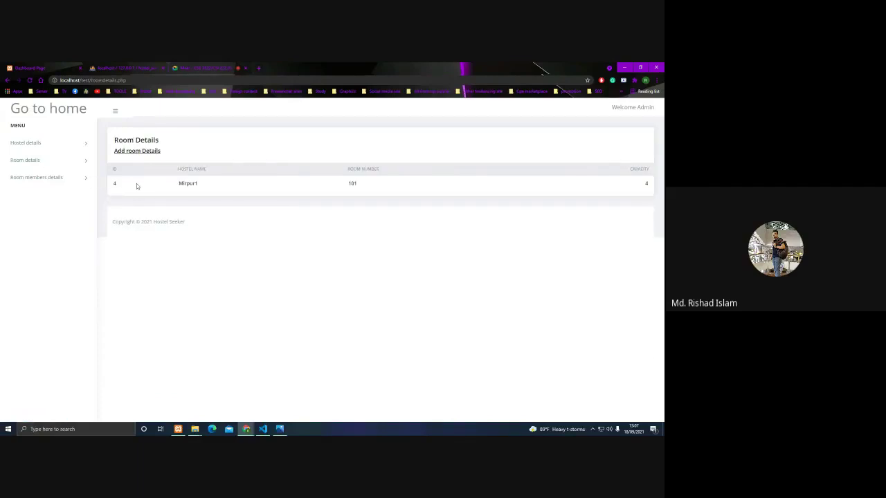
left_click(40, 144)
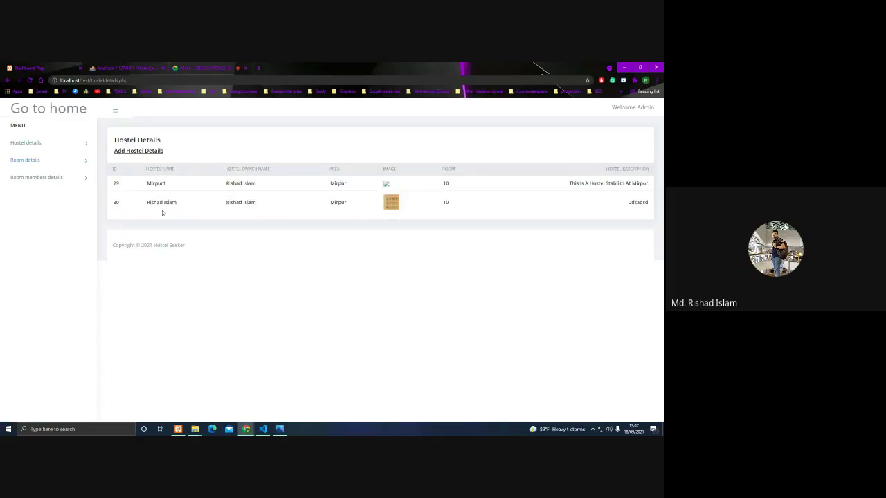
left_click(46, 162)
left_click(129, 154)
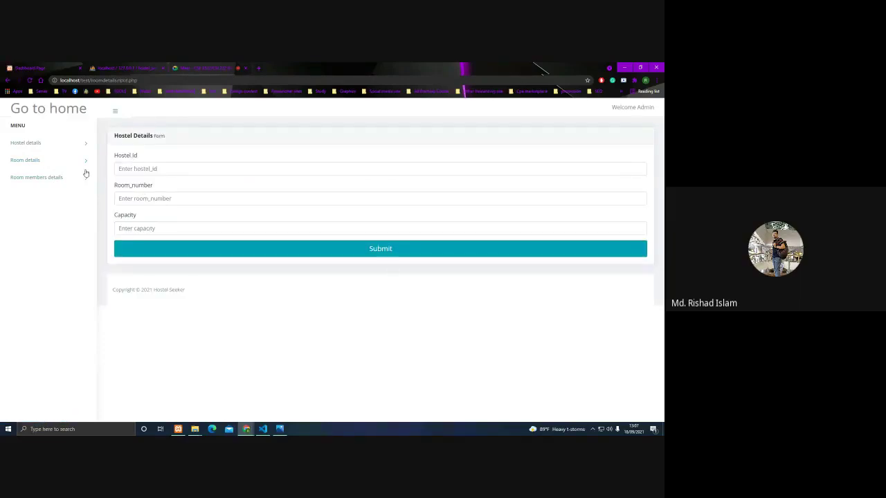
left_click(27, 143)
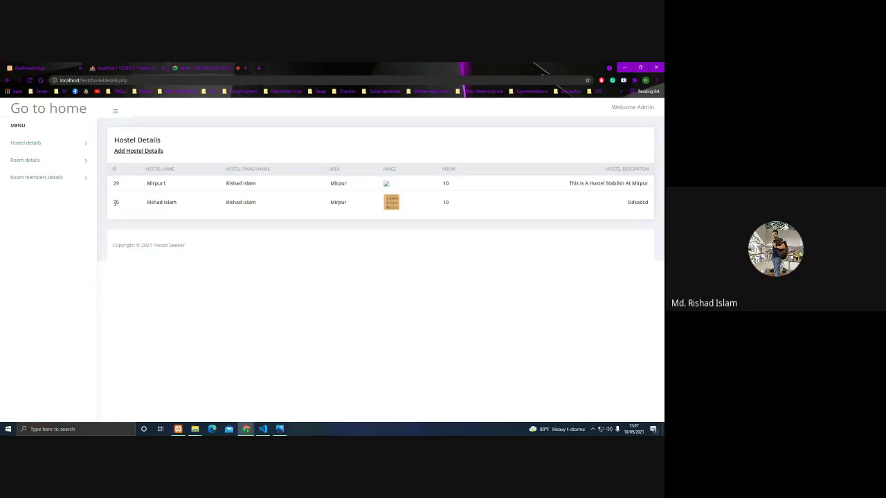
left_click(79, 160)
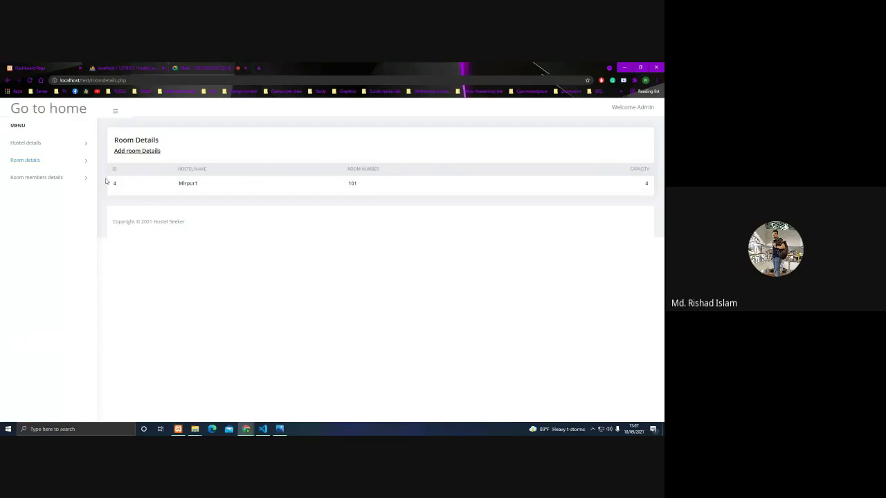
left_click(137, 152)
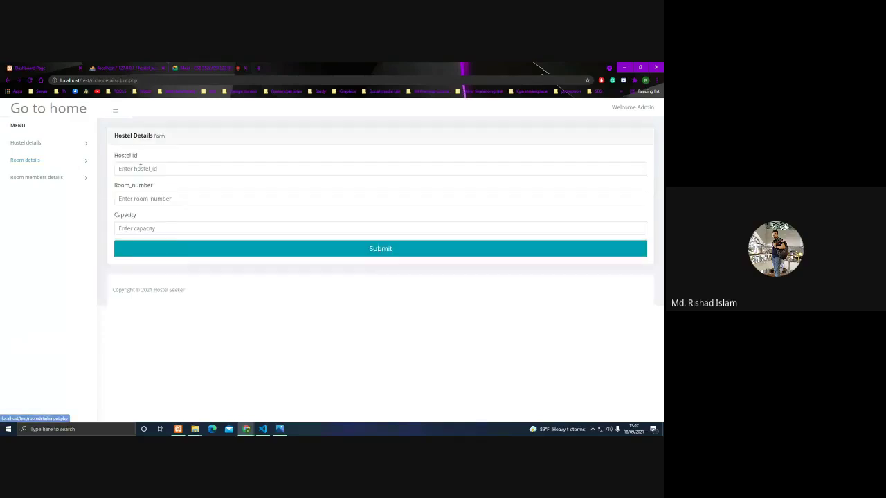
Enter hostel ID 30, room number 101 and capacity 4, and submit the room.
left_click(159, 170)
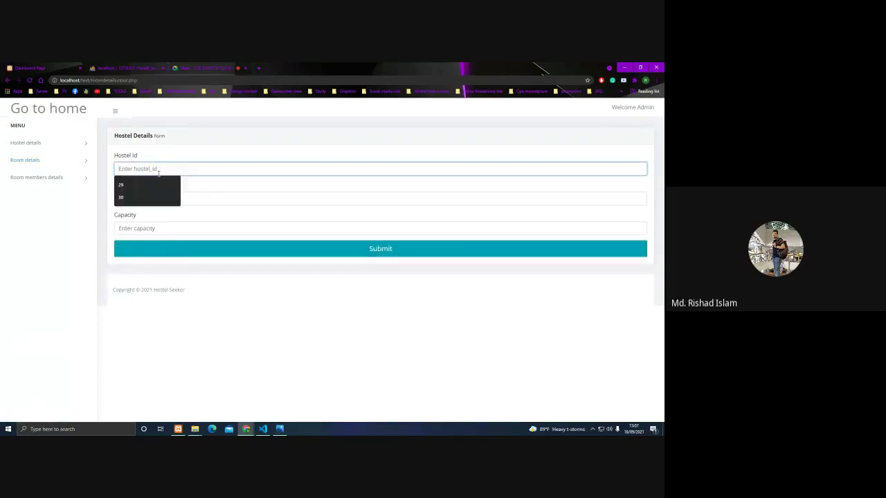
left_click(136, 199)
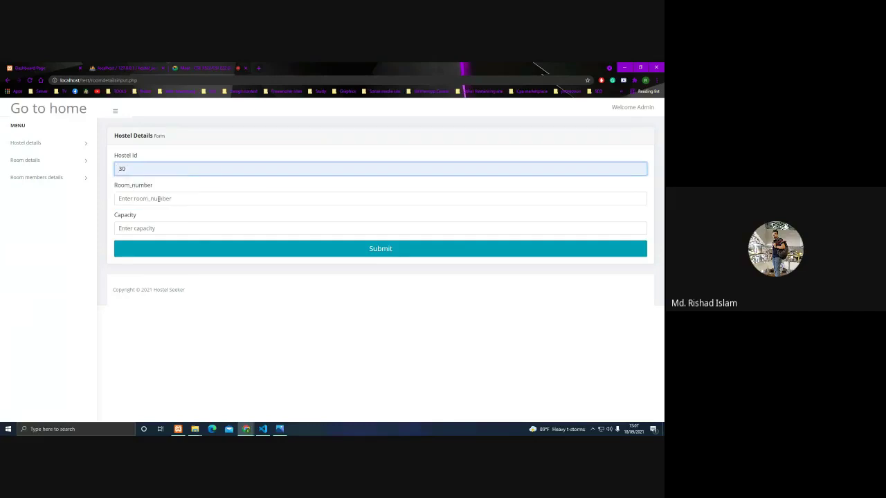
left_click(159, 198)
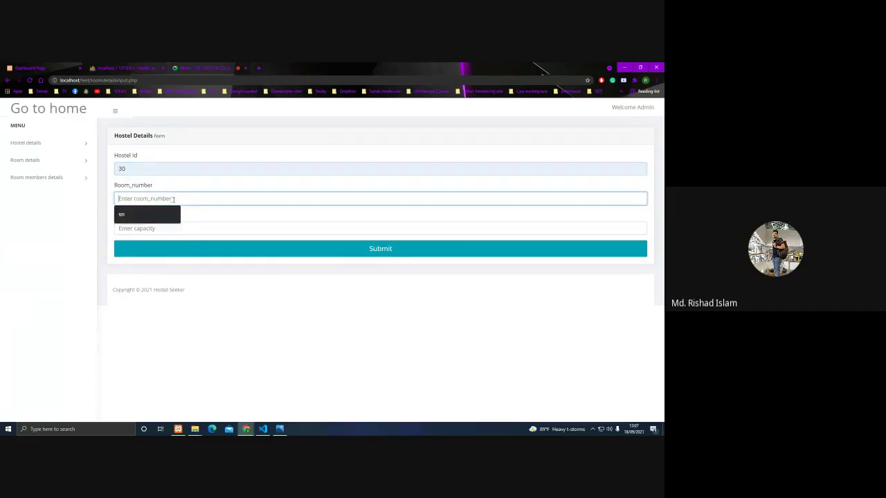
left_click(169, 216)
left_click(164, 228)
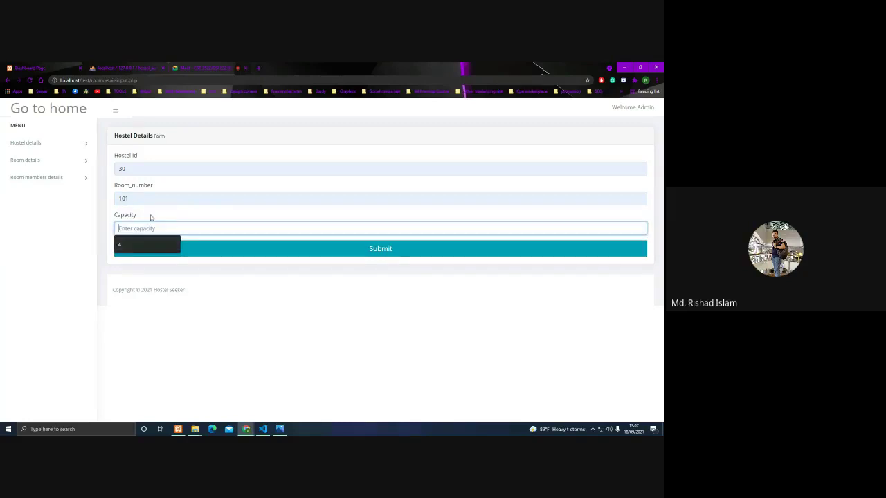
left_click(140, 242)
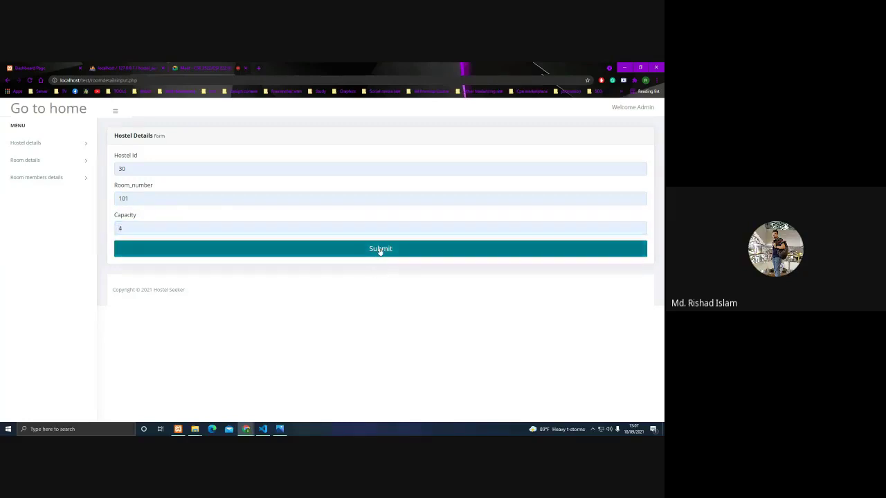
left_click(379, 250)
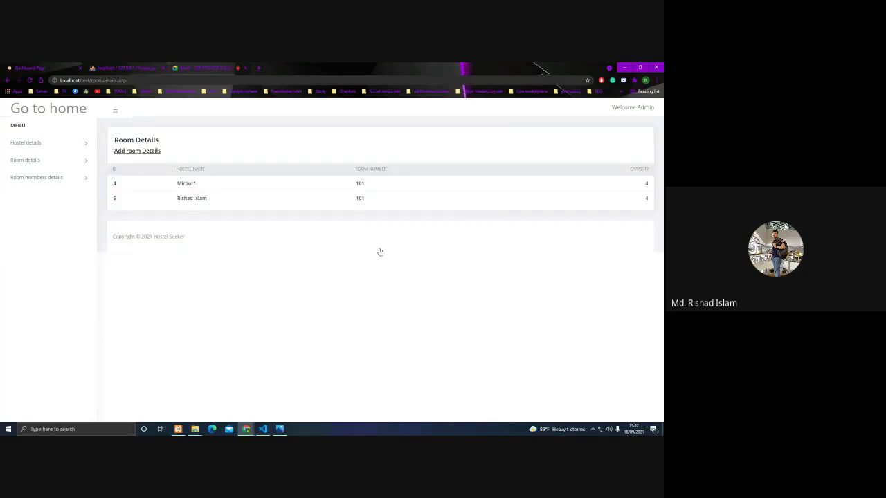
Glance at the room details list, then return to the room members' details page.
left_click(71, 182)
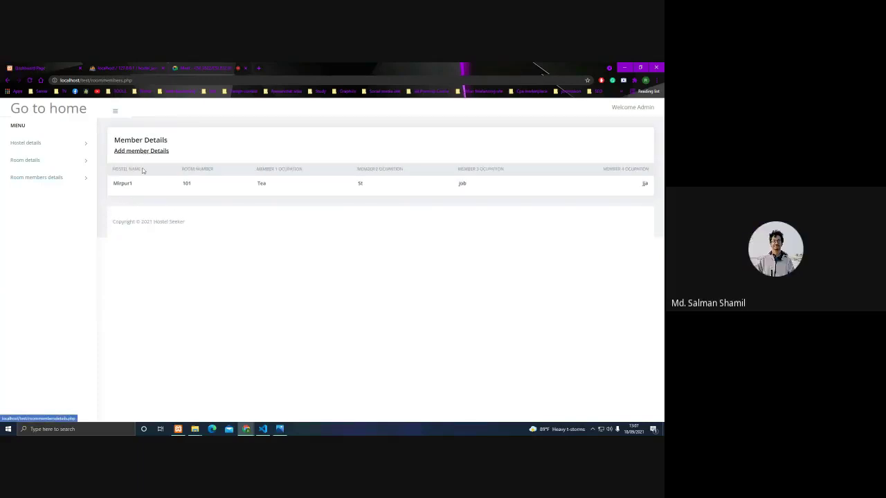
left_click(59, 167)
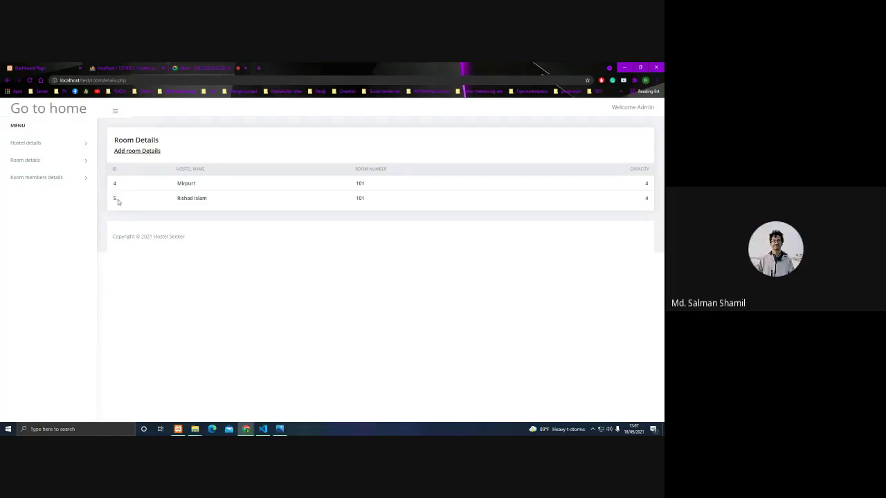
left_click(54, 179)
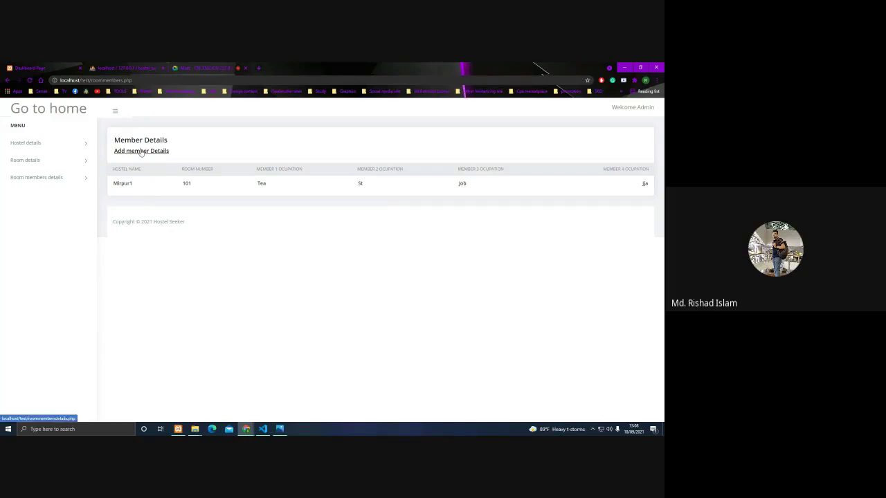
In the add-member form, enter hostel ID 30 and room number 101.
left_click(141, 151)
left_click(144, 168)
type("30")
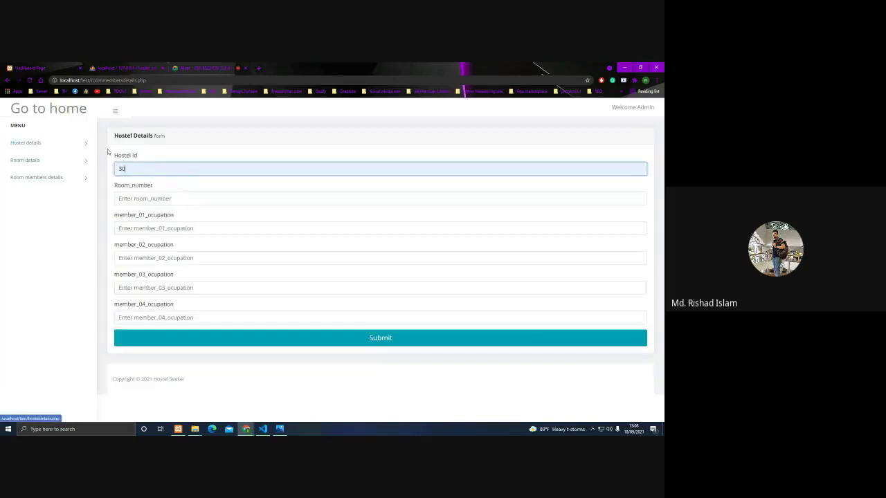
left_click(127, 199)
left_click(126, 216)
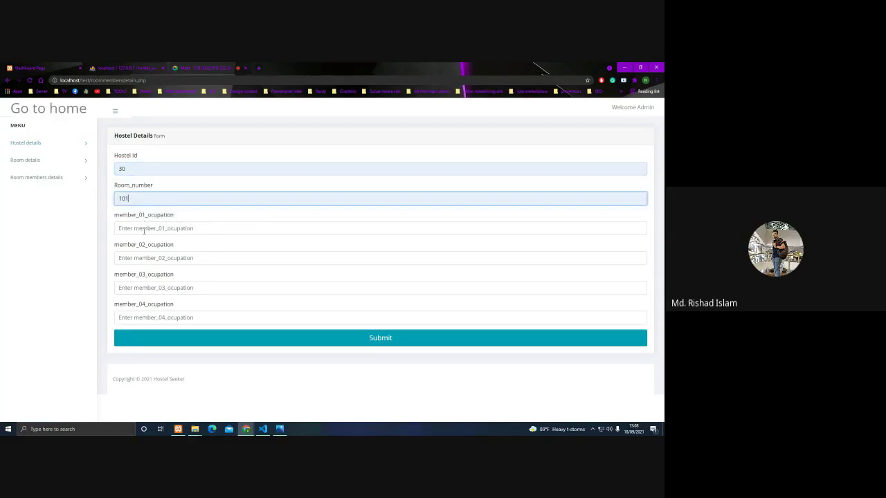
Fill the four member occupations tea, st, job and ja, and submit.
left_click(144, 229)
left_click(142, 242)
left_click(142, 258)
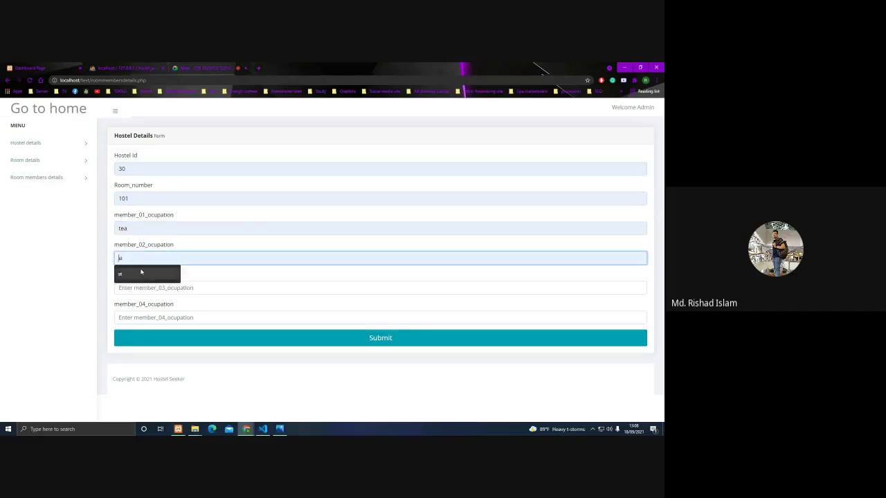
left_click(142, 272)
left_click(140, 288)
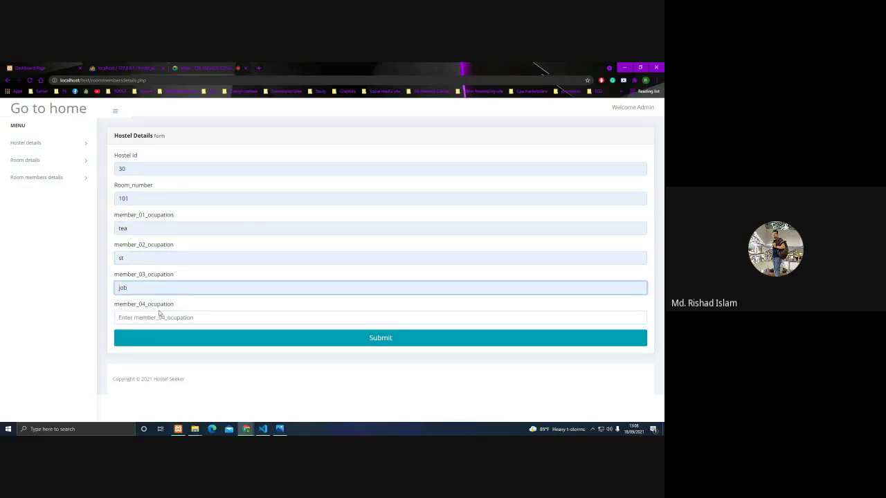
left_click(160, 316)
type("ja")
left_click(257, 339)
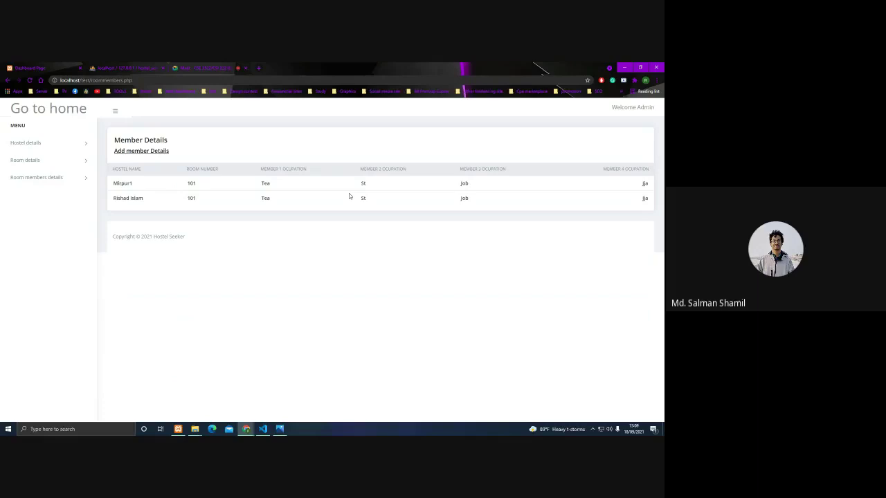
Switch from hostel details to room details and back to the hostel details table.
left_click(84, 152)
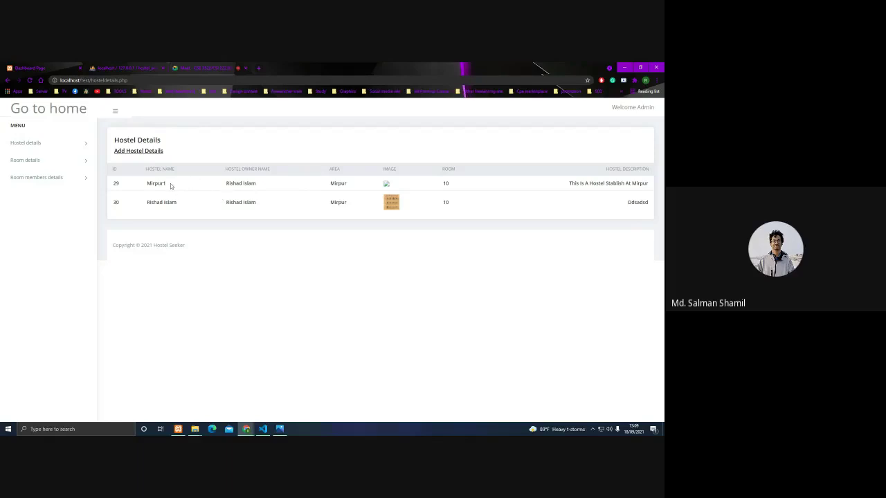
left_click(40, 162)
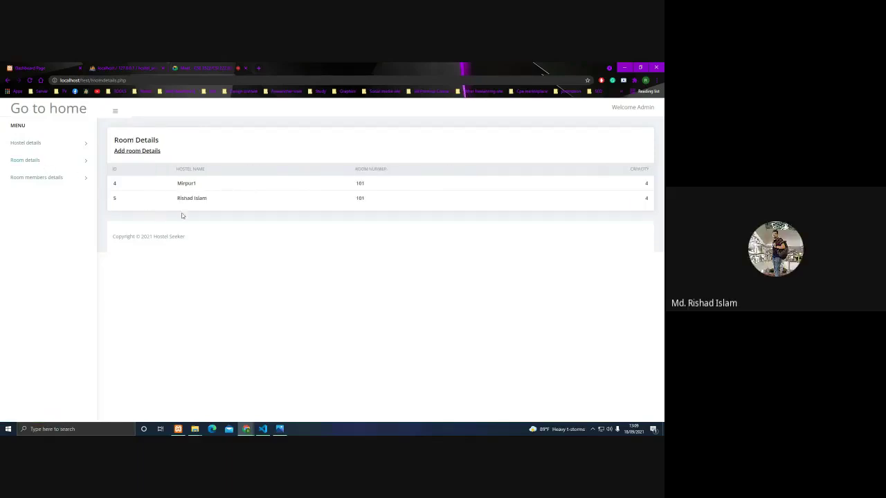
left_click(68, 151)
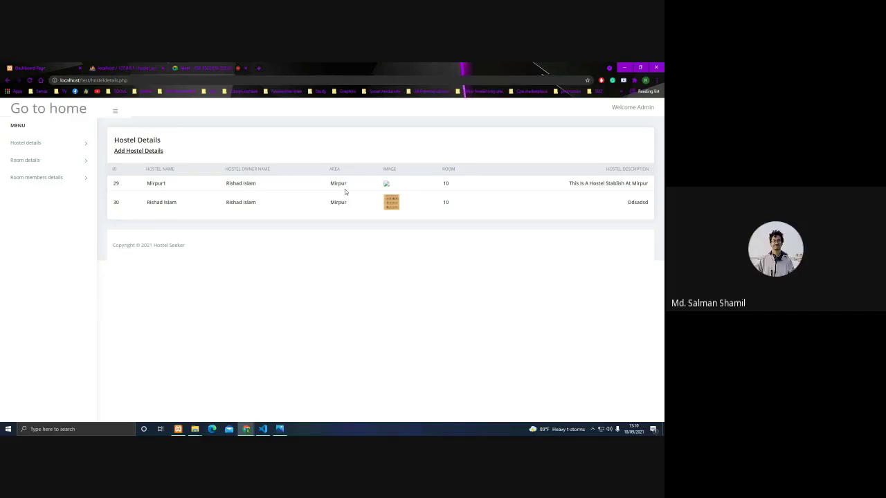
Log out of admin, sign back in as hostel owner, visit home, then log out.
left_click(633, 111)
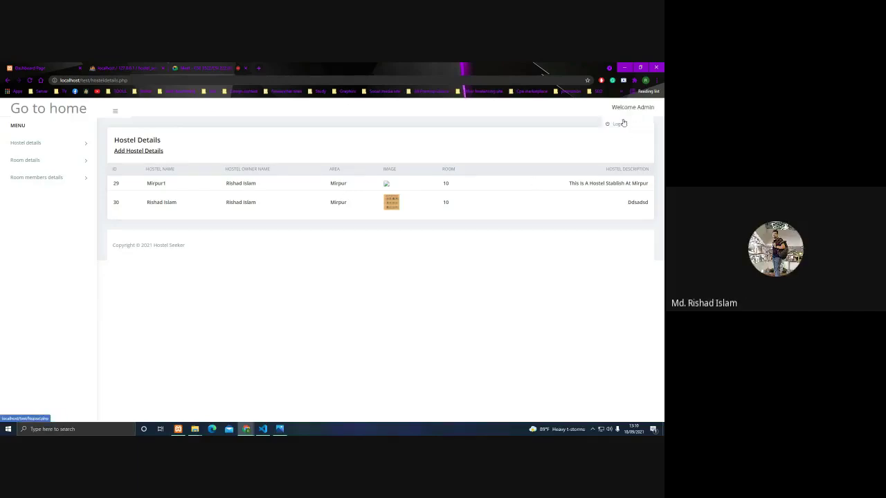
left_click(631, 127)
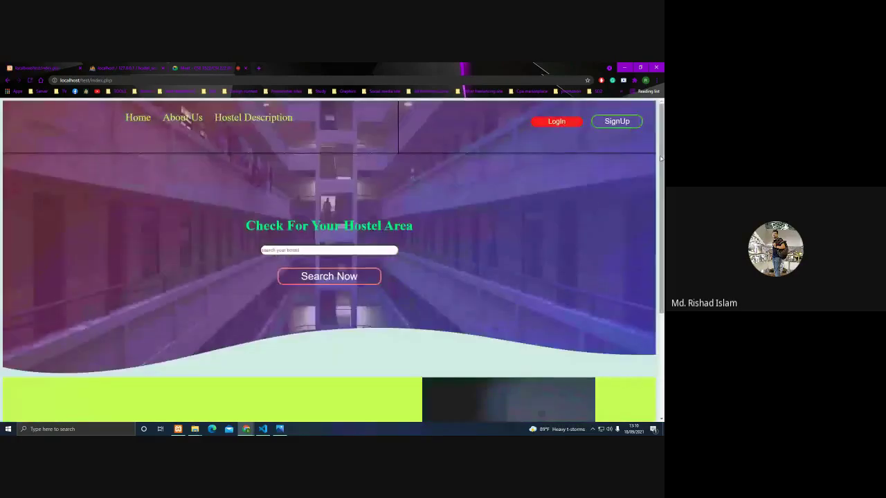
left_click(566, 124)
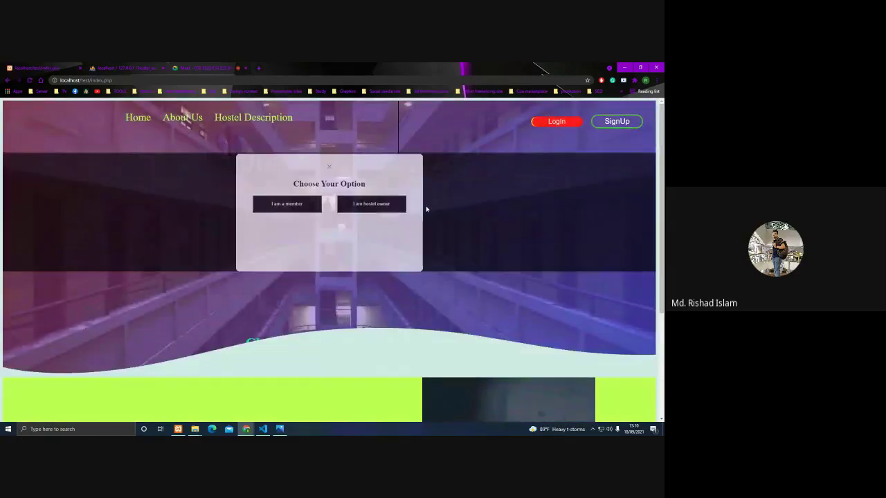
left_click(397, 204)
left_click(331, 320)
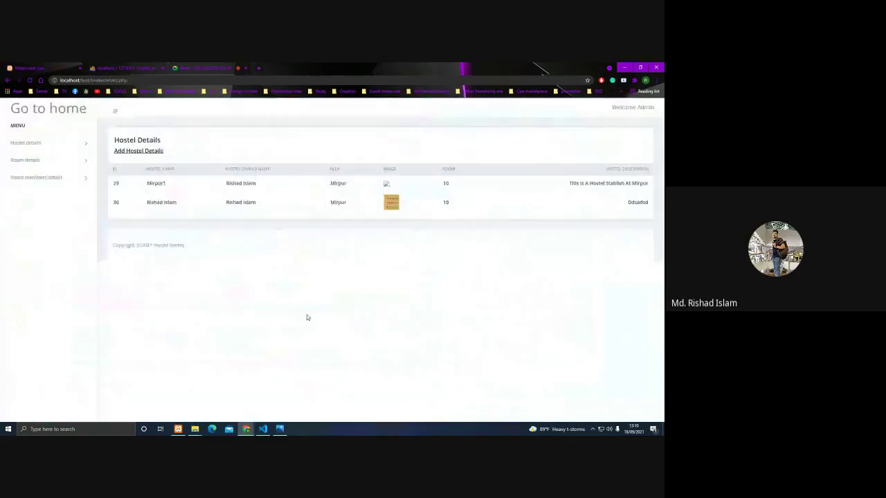
left_click(34, 108)
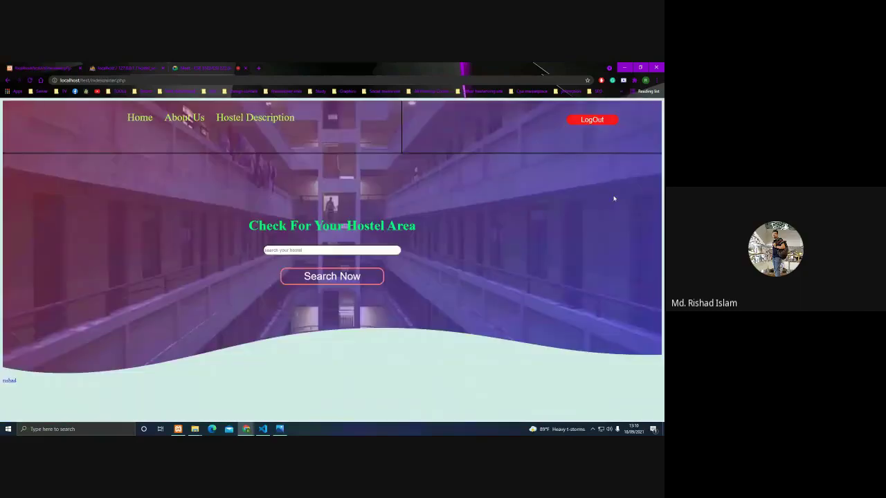
left_click(594, 121)
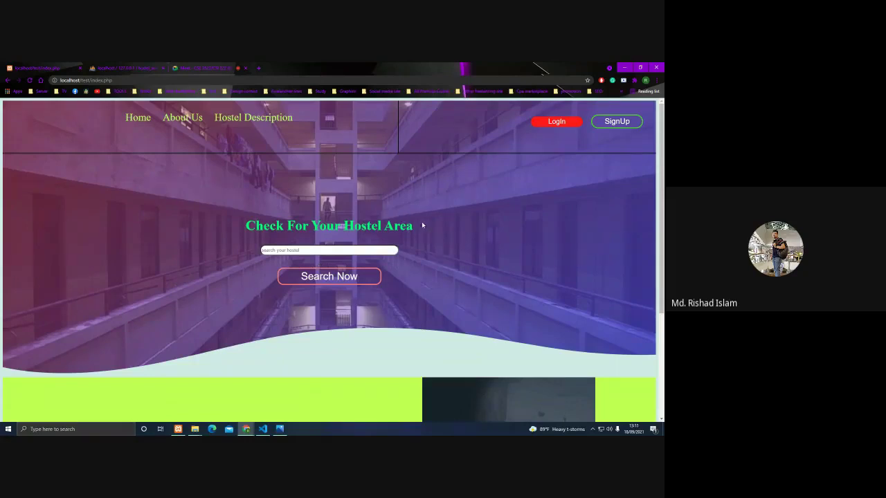
left_click(538, 121)
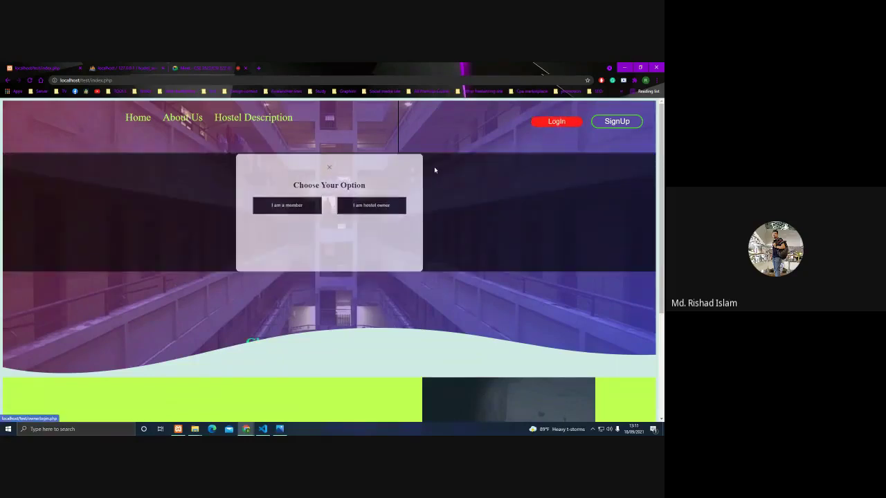
left_click(329, 166)
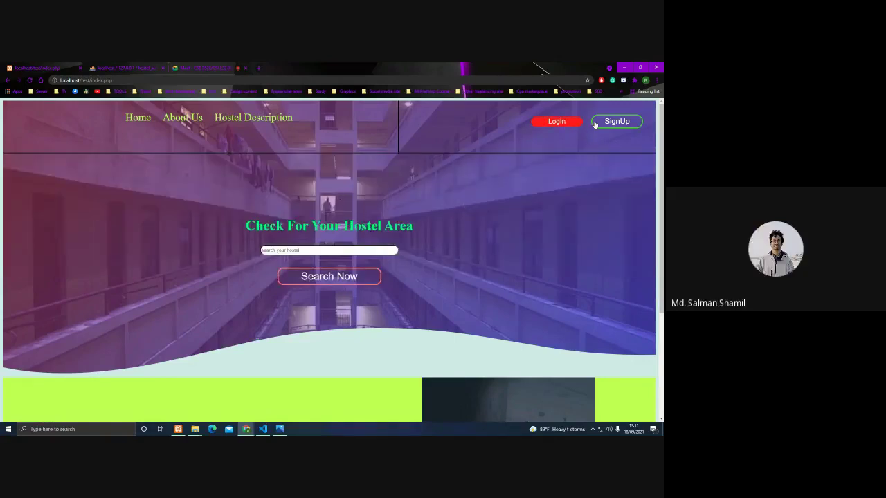
left_click(554, 122)
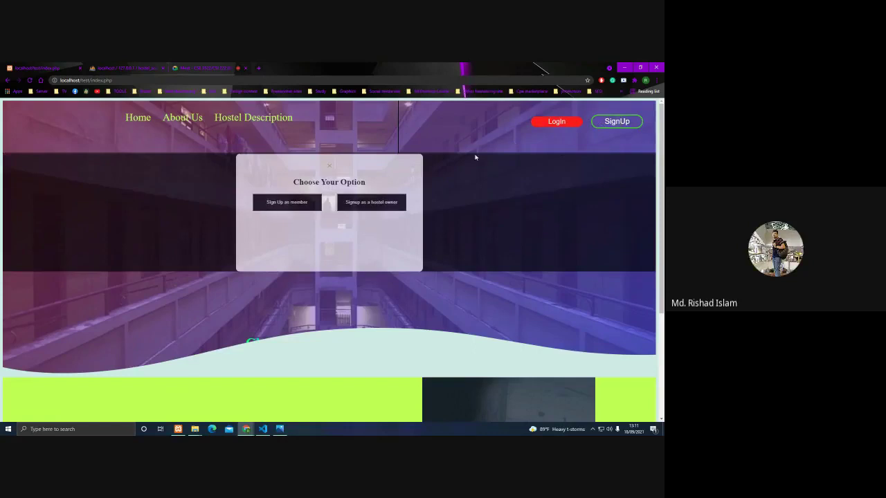
left_click(328, 167)
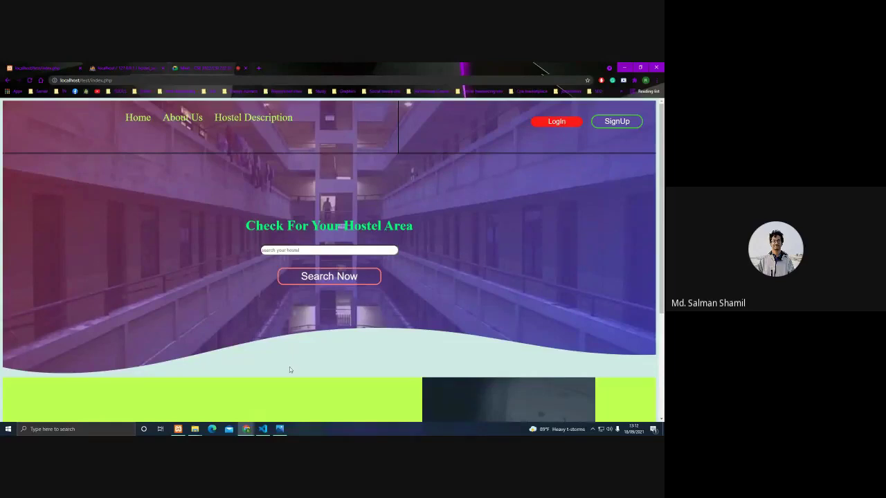
scroll(324, 302, "down", 2)
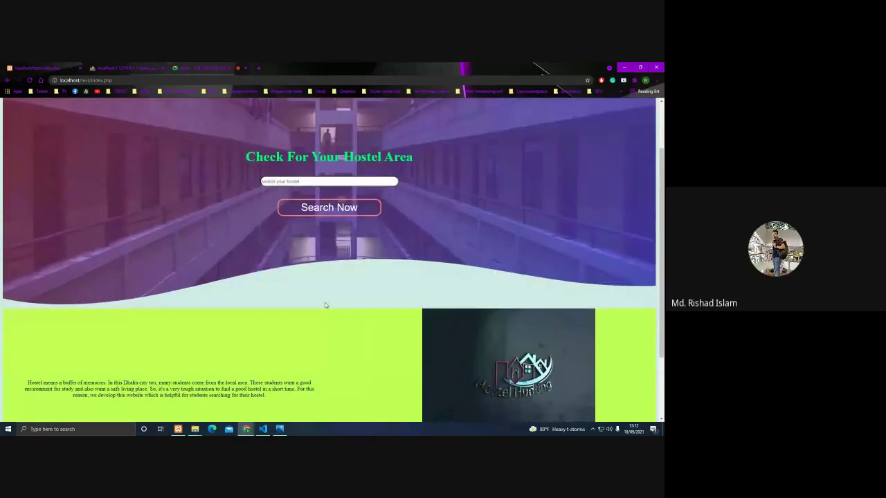
scroll(324, 305, "up", 2)
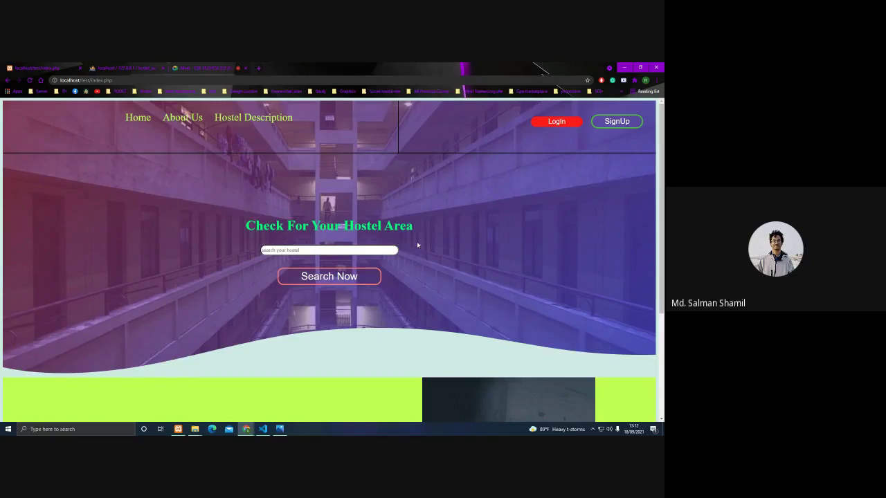
Log in again as the hostel owner with the saved credentials.
left_click(558, 124)
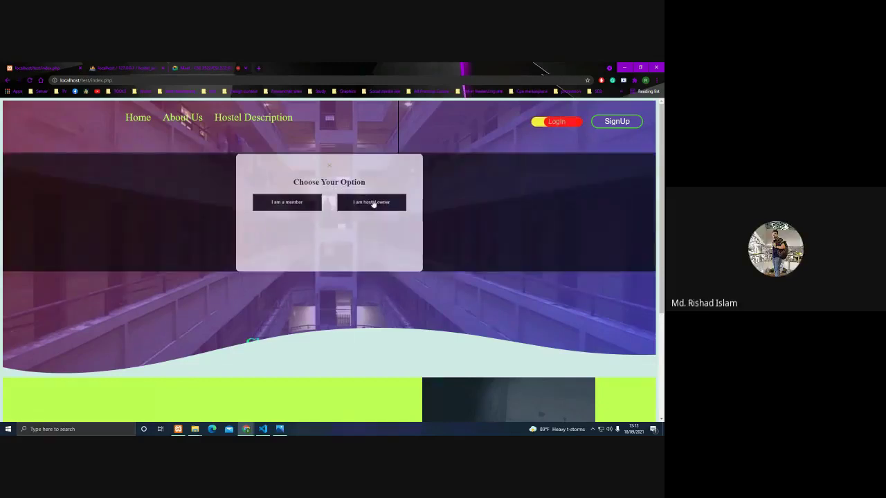
left_click(367, 204)
left_click(323, 323)
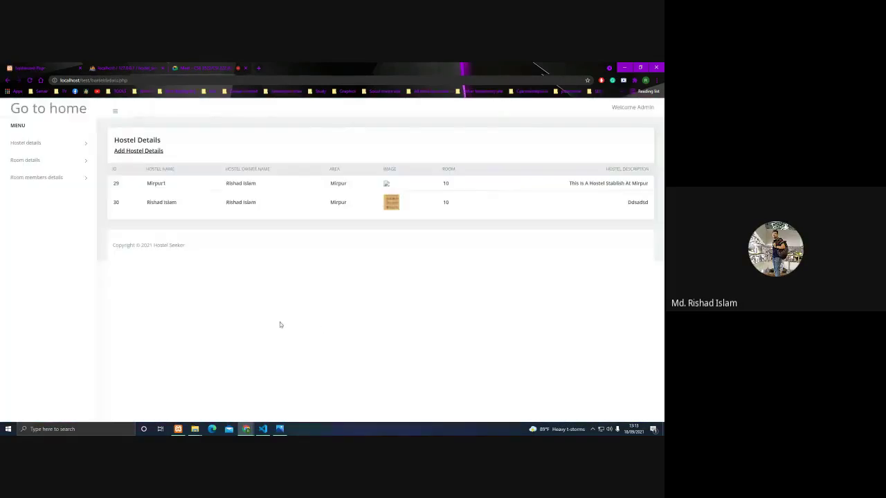
View the room members and hostel details tables, then minimize Chrome to the desktop.
left_click(43, 182)
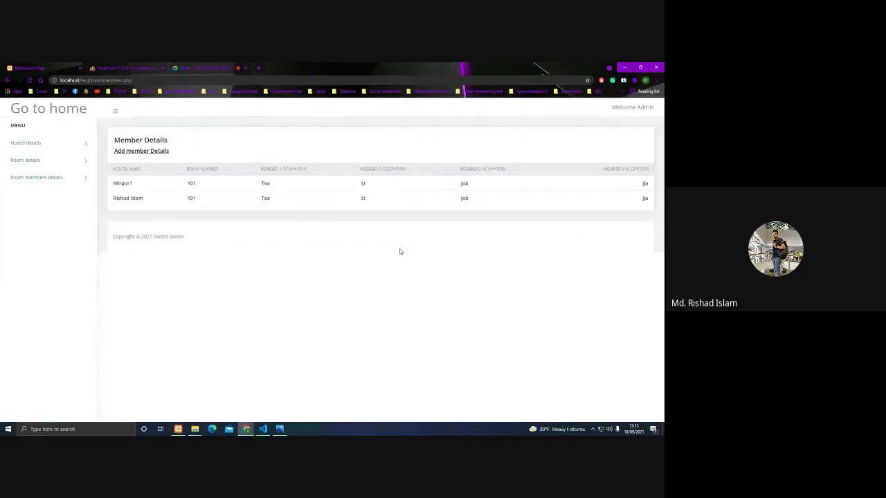
left_click(75, 149)
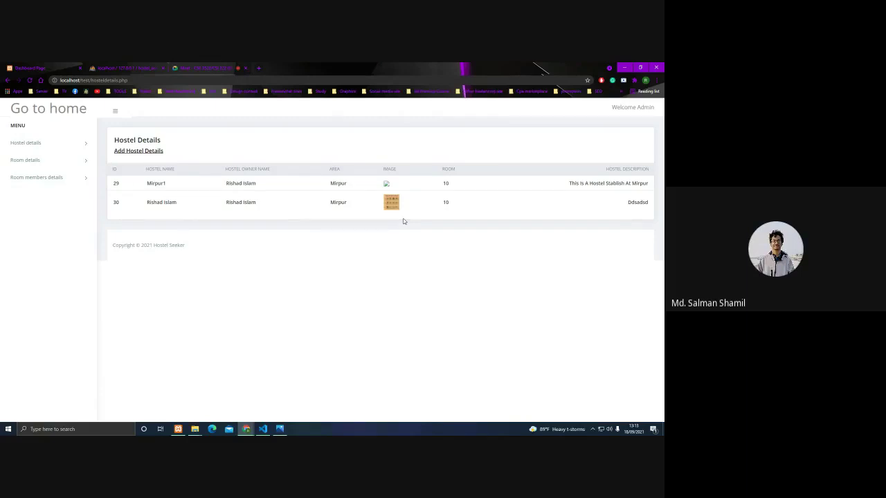
left_click(249, 431)
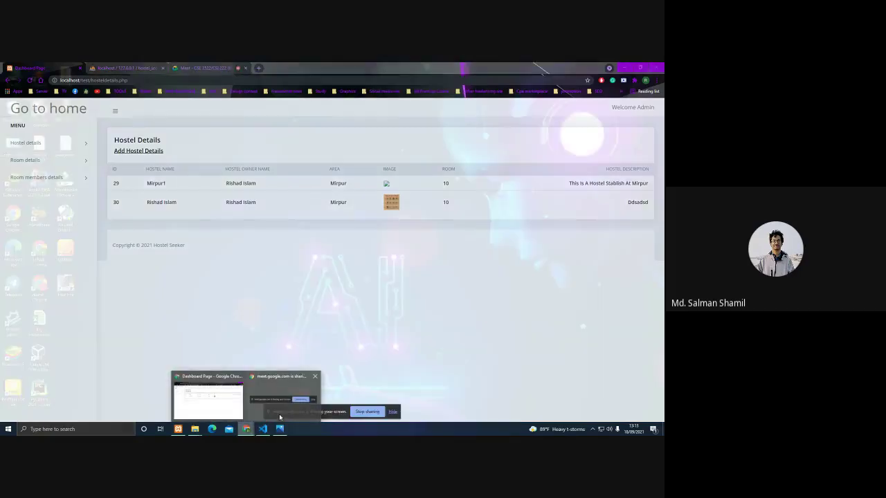
left_click(279, 413)
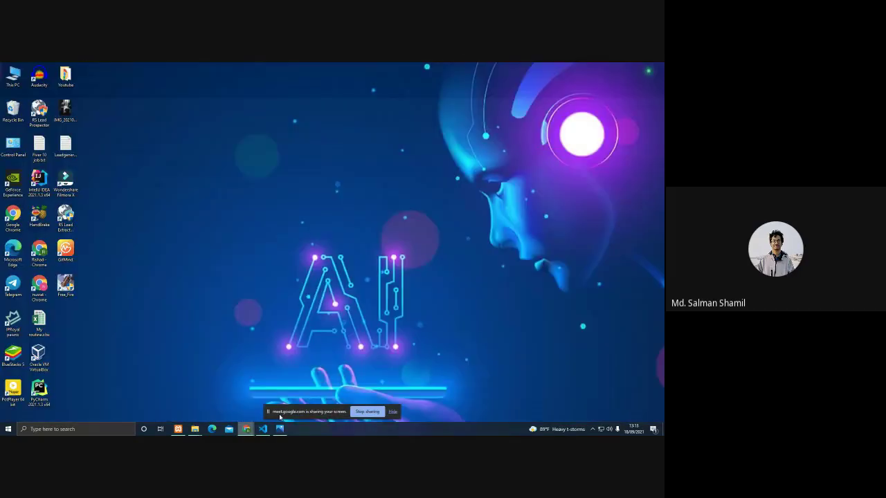